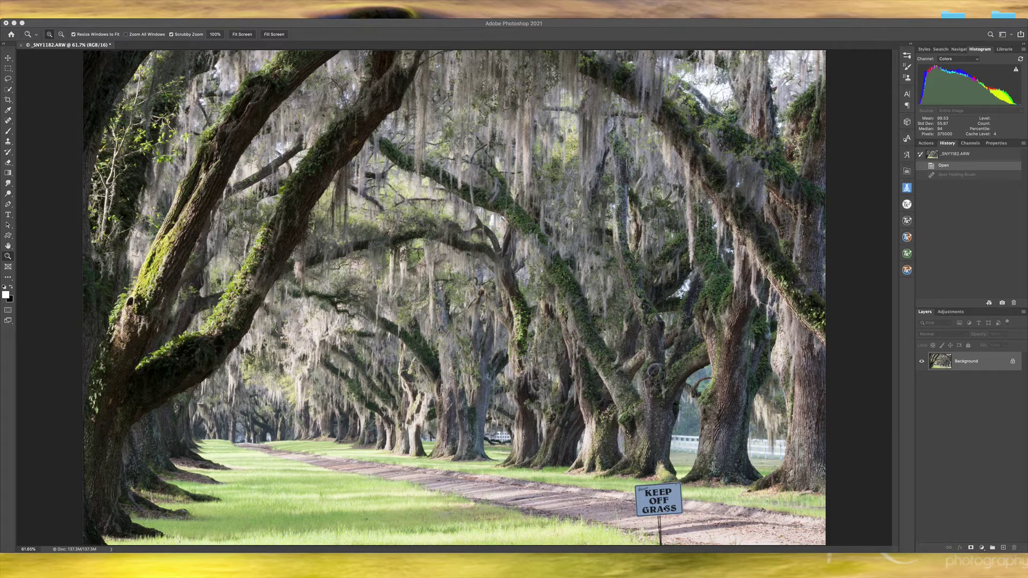
Add a new empty layer above the Background for retouching the Keep Off Grass sign.
left_click_drag(664, 509, 663, 508)
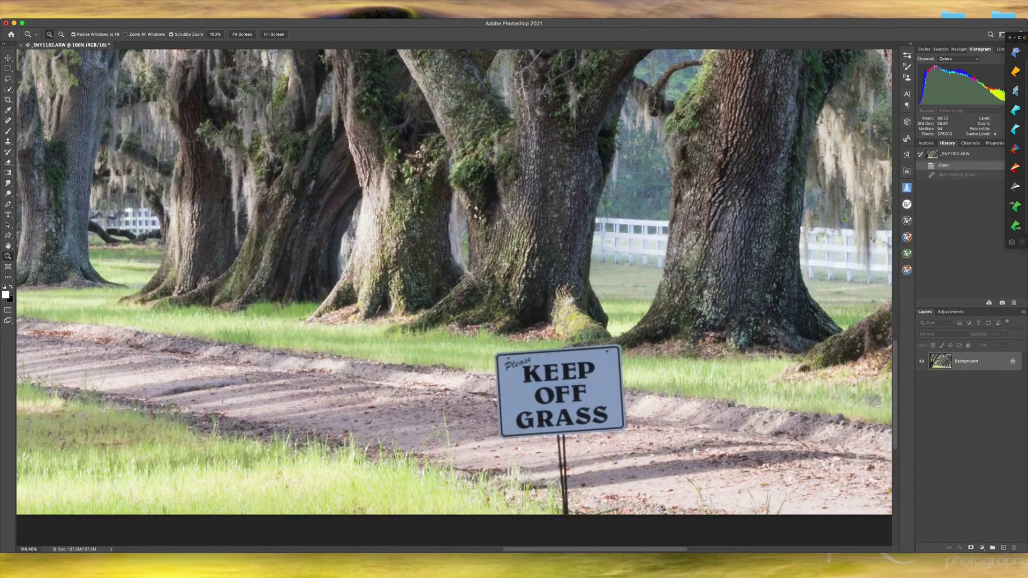
left_click(1004, 548)
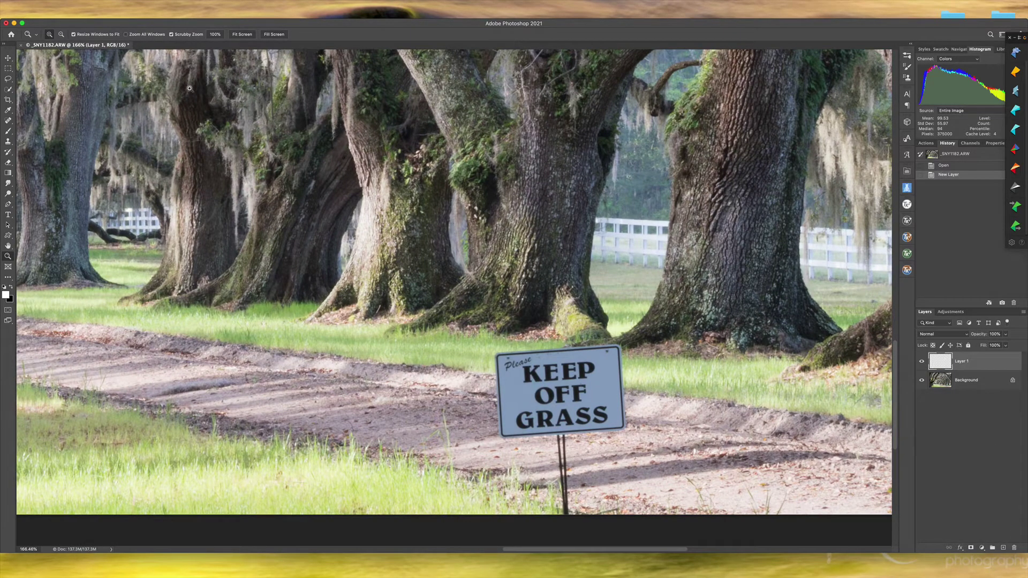
Try to remove the whole sign and its post with a 100 px Spot Healing Brush, then revert the document to the new-layer state.
key("j")
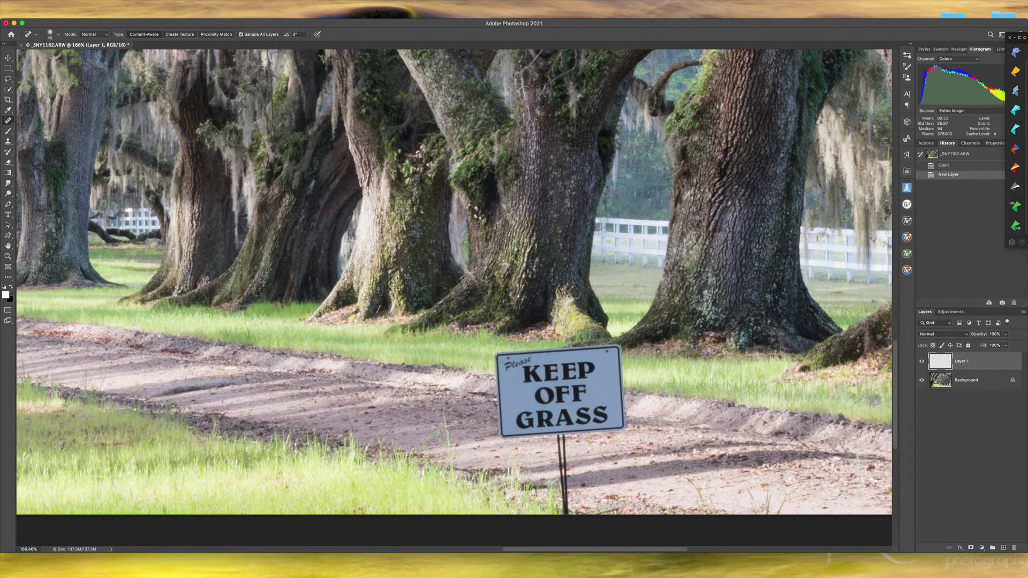
key("bracketright")
key("bracketright")
key("bracketright")
key("bracketright")
key("bracketright")
key("bracketright")
mouse_move(497, 355)
left_mouse_down()
mouse_move(607, 352)
mouse_move(461, 360)
mouse_move(506, 402)
mouse_move(511, 444)
mouse_move(544, 410)
mouse_move(627, 375)
mouse_move(633, 407)
mouse_move(557, 460)
mouse_move(557, 511)
left_mouse_up()
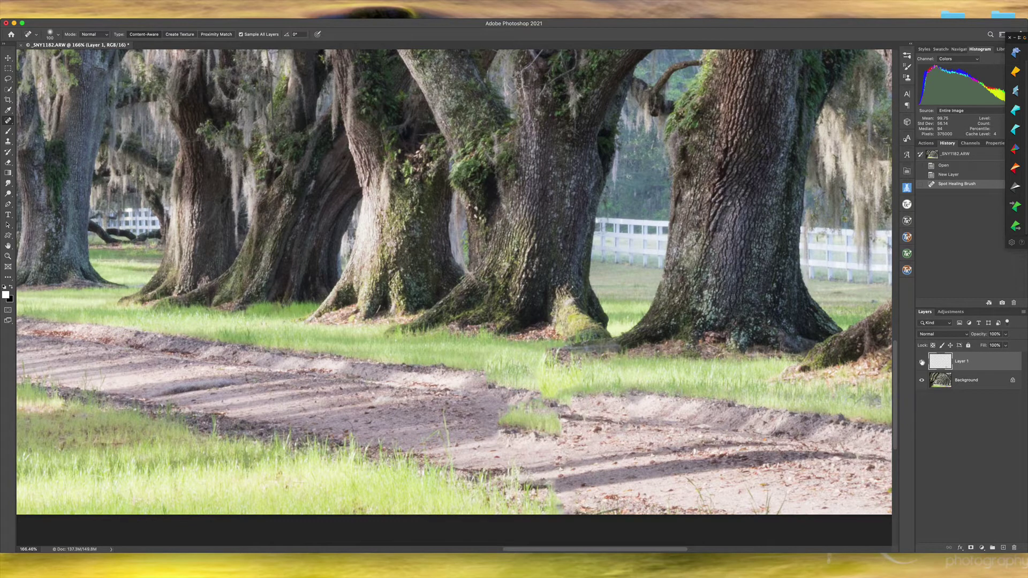
left_click(949, 175)
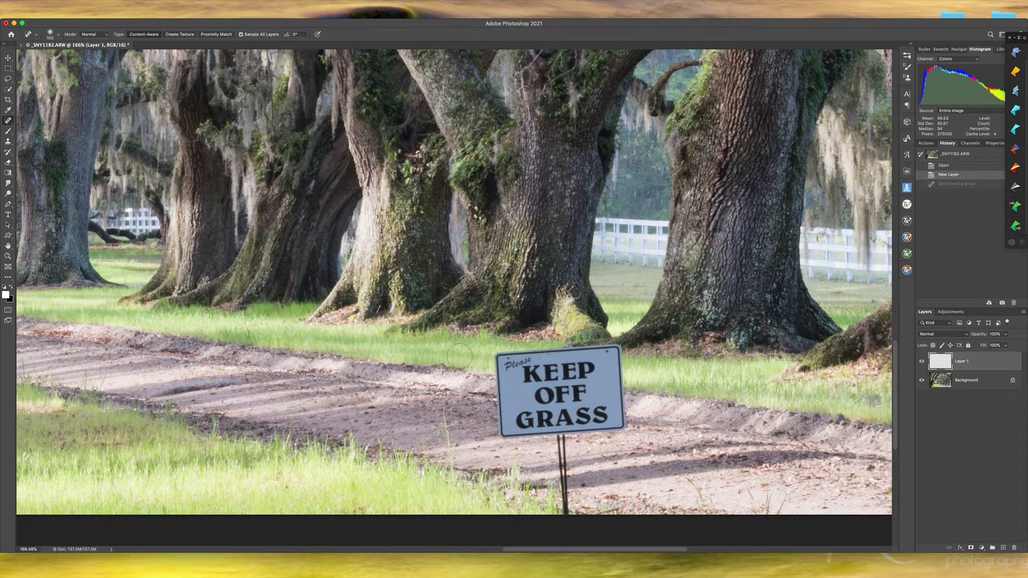
Try cloning the fence and tree area over the sign with the Clone Stamp, then revert to the new-layer state.
key("s")
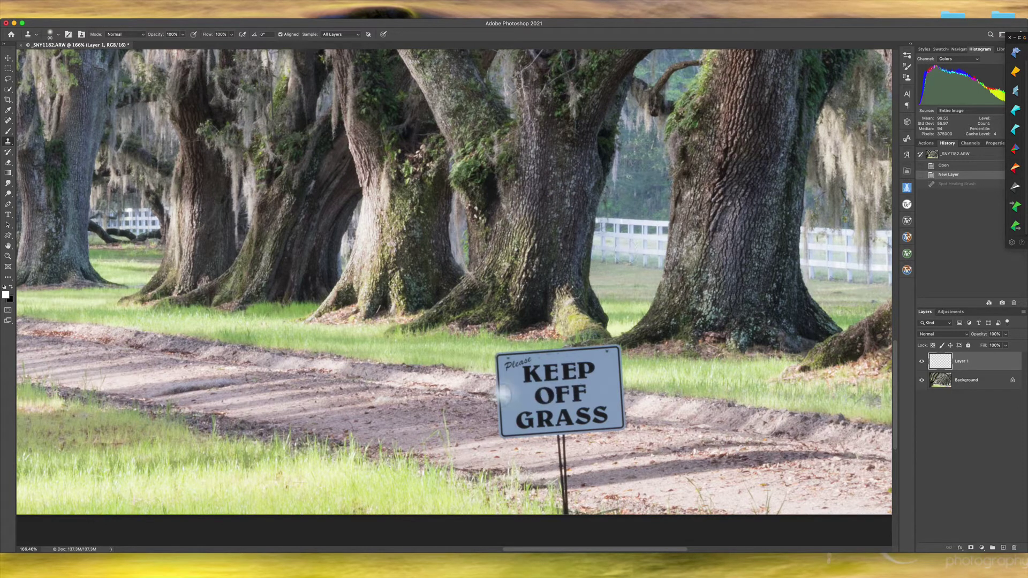
mouse_move(490, 431)
left_mouse_down()
mouse_move(491, 455)
mouse_move(481, 442)
mouse_move(525, 449)
mouse_move(457, 432)
mouse_move(517, 412)
mouse_move(456, 426)
mouse_move(488, 438)
mouse_move(544, 427)
mouse_move(496, 412)
mouse_move(481, 428)
mouse_move(518, 415)
mouse_move(491, 422)
mouse_move(485, 408)
mouse_move(528, 374)
mouse_move(543, 332)
left_mouse_up()
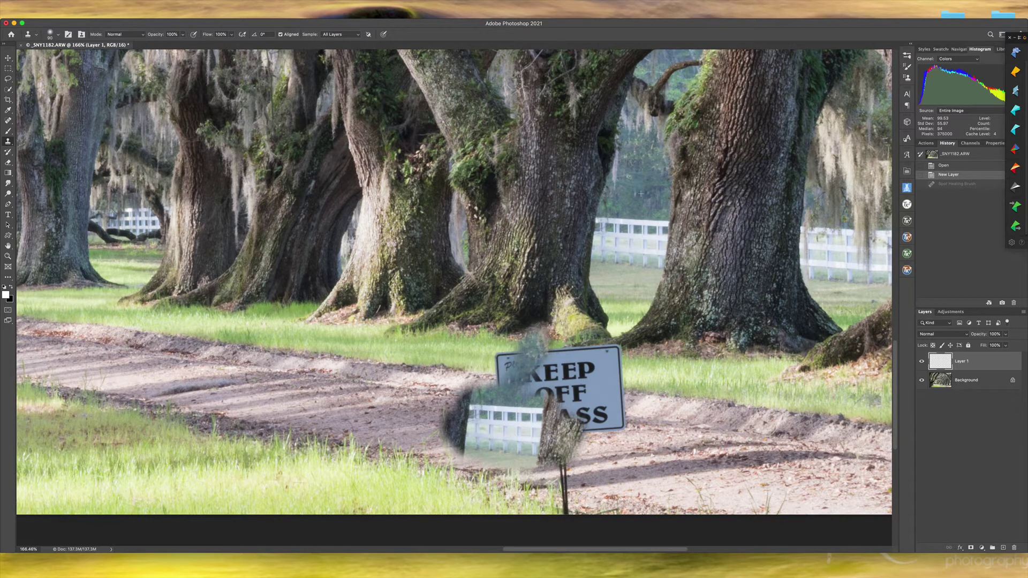
mouse_move(482, 388)
left_mouse_down()
mouse_move(409, 388)
mouse_move(453, 385)
left_mouse_up()
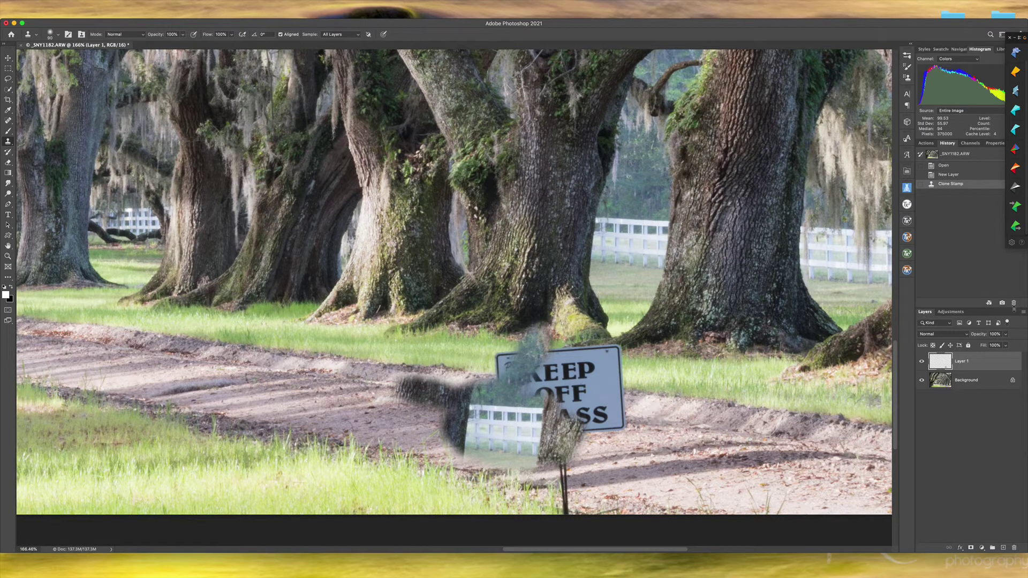
left_click(964, 176)
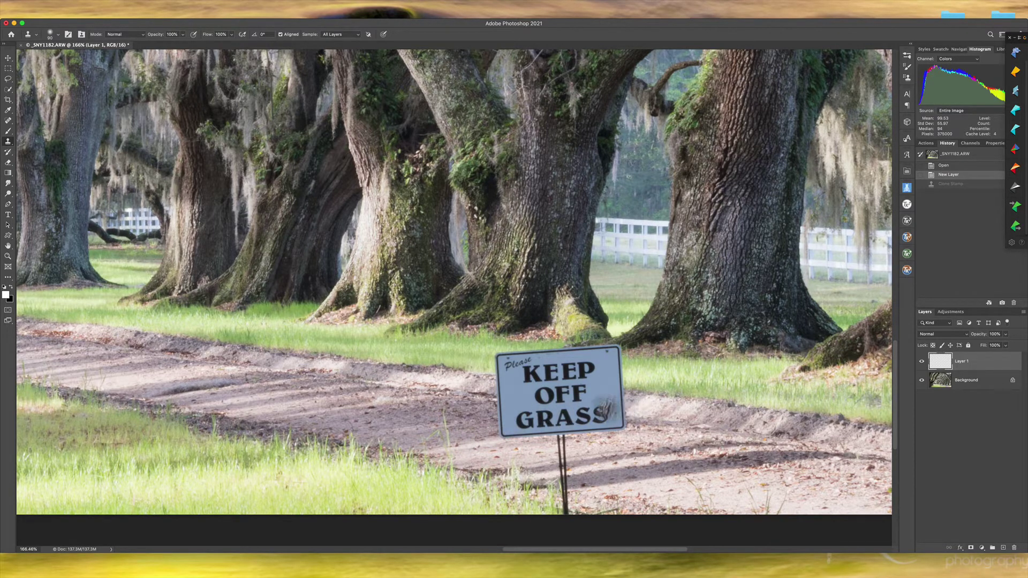
Clone dirt from the road beside the sign over the sign's lower-left corner with a smaller Clone Stamp brush.
key("z")
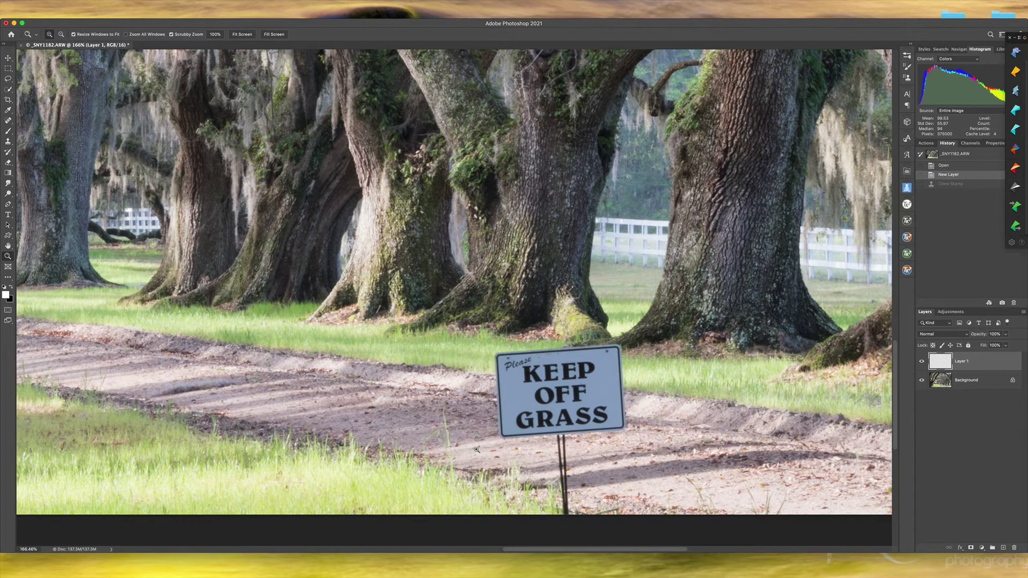
key("s")
key("bracketleft")
key("bracketleft")
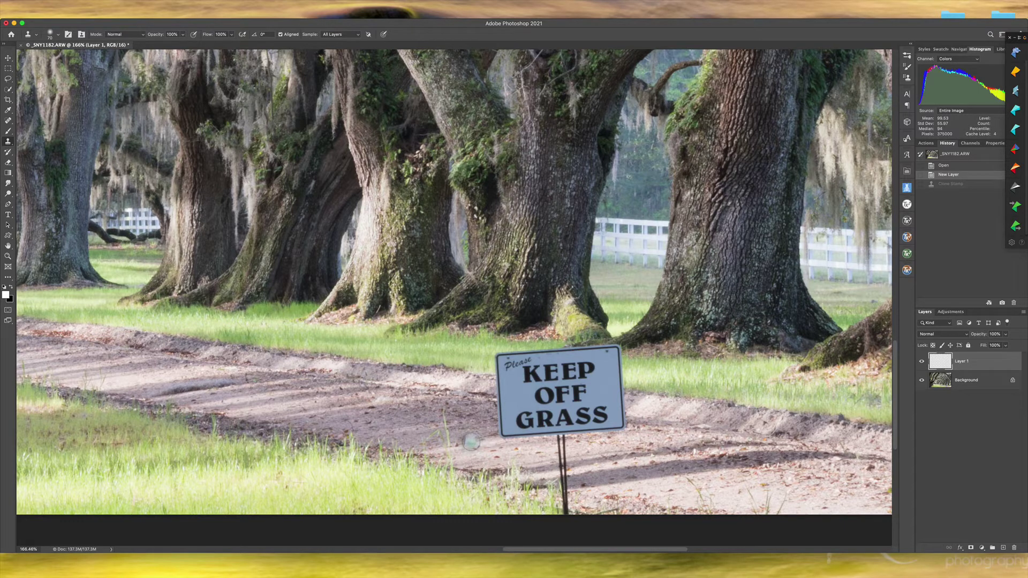
left_click(472, 442, "alt")
mouse_move(500, 438)
left_mouse_down()
mouse_move(522, 433)
mouse_move(501, 425)
mouse_move(511, 417)
mouse_move(533, 433)
mouse_move(515, 415)
mouse_move(469, 416)
mouse_move(498, 433)
mouse_move(515, 437)
left_mouse_up()
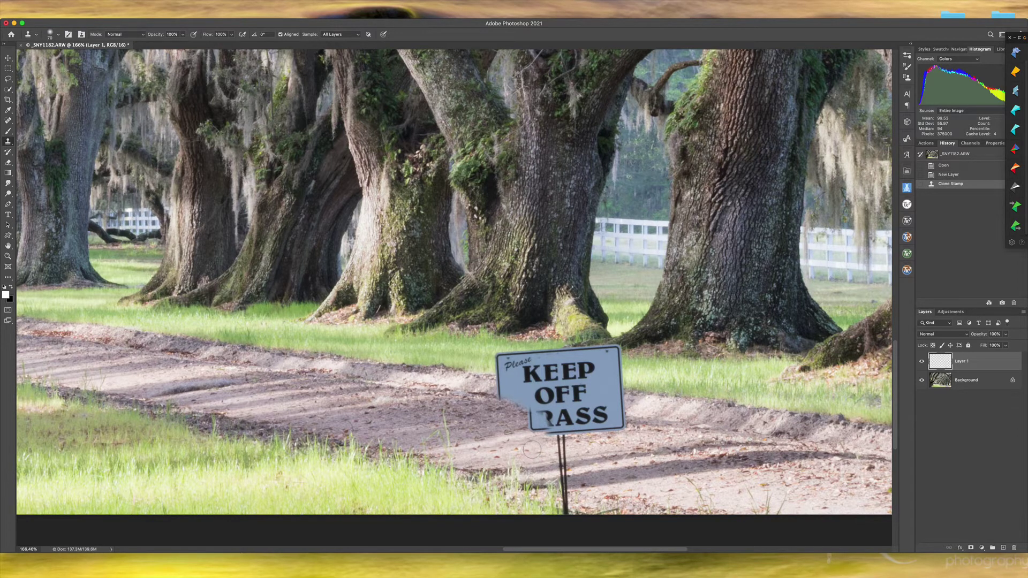
Clone nearby road dirt along the sign's bottom edge and over the signpost, resampling to match the surrounding texture.
left_click(533, 449, "alt")
mouse_move(532, 449)
left_mouse_down()
mouse_move(535, 433)
mouse_move(545, 440)
left_mouse_up()
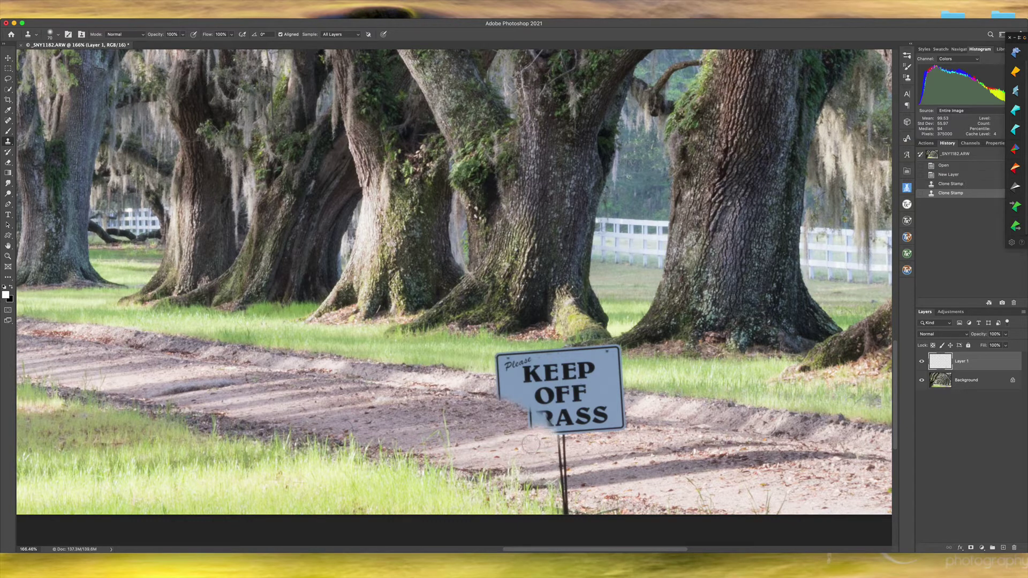
left_click(530, 444, "alt")
left_click_drag(561, 443, 560, 453)
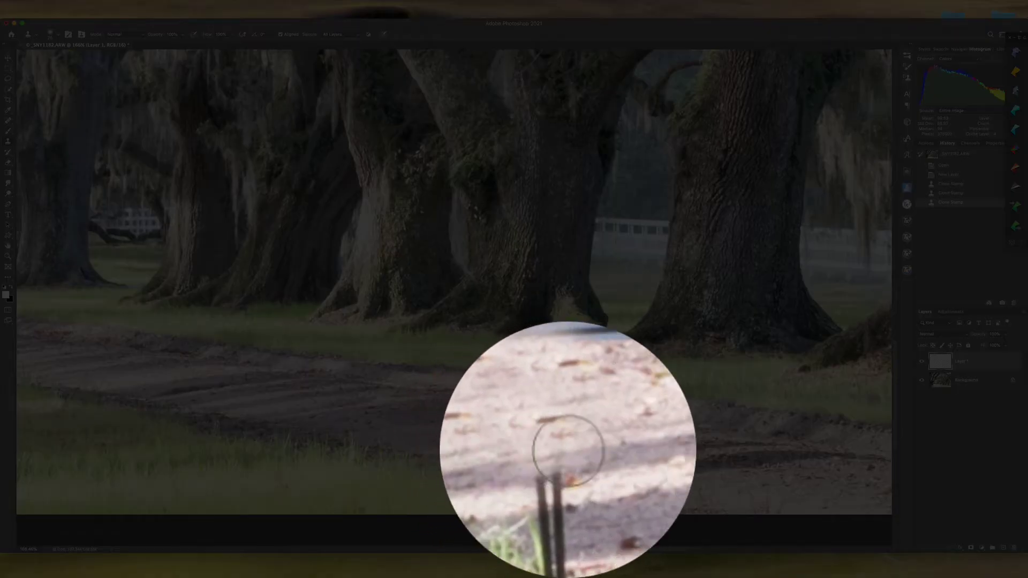
left_click_drag(585, 451, 585, 448)
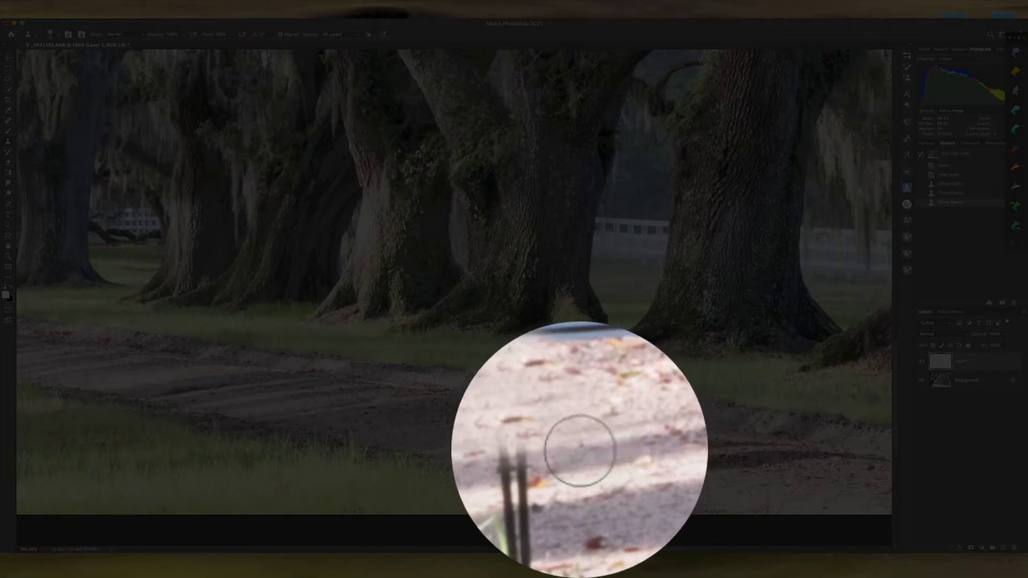
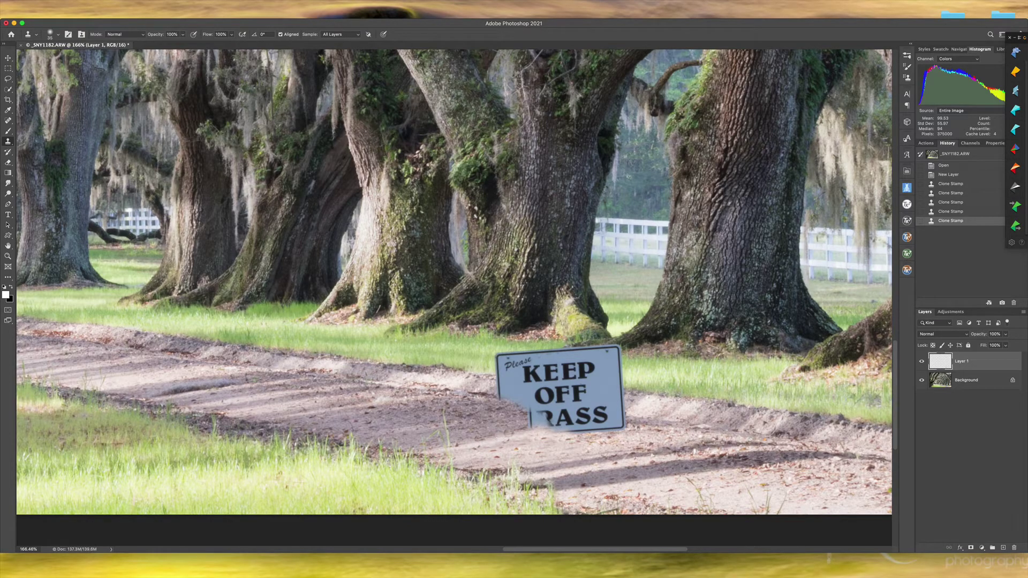
Set the Clone Stamp brush hardness to 42%, undoing the test dab on the sign's lower edge.
left_click(492, 436)
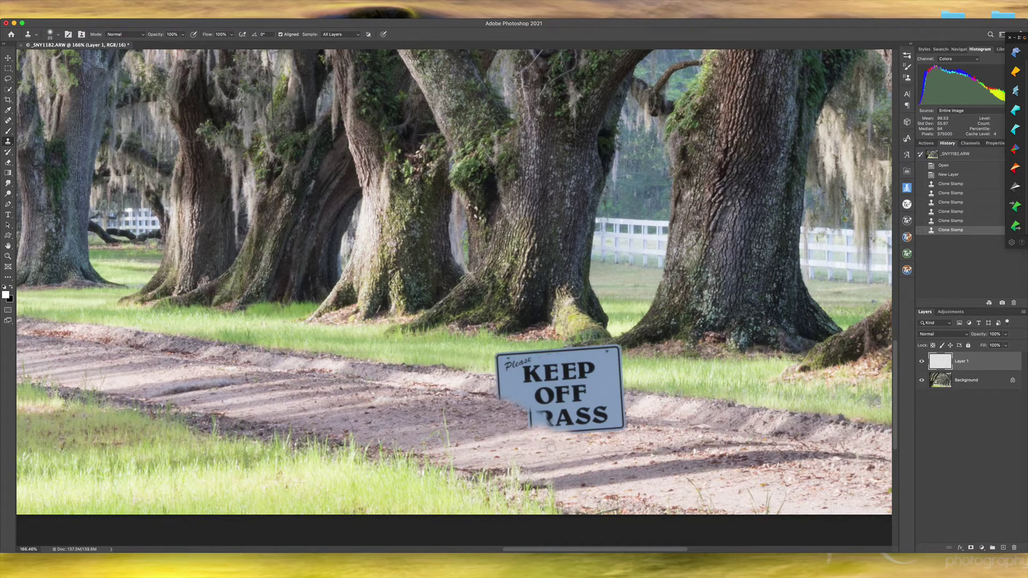
right_click(500, 438)
left_click(565, 416)
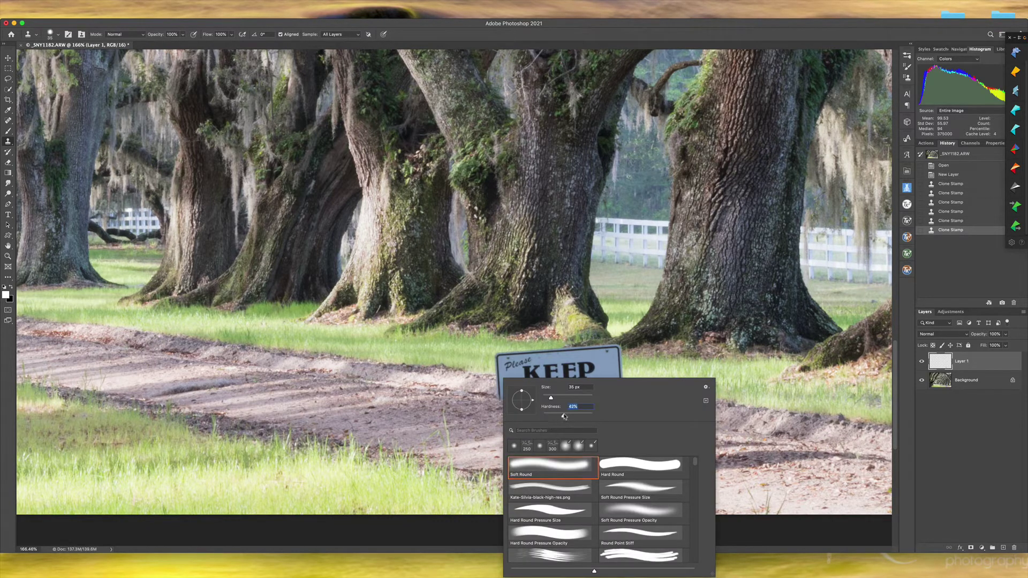
left_click(478, 439)
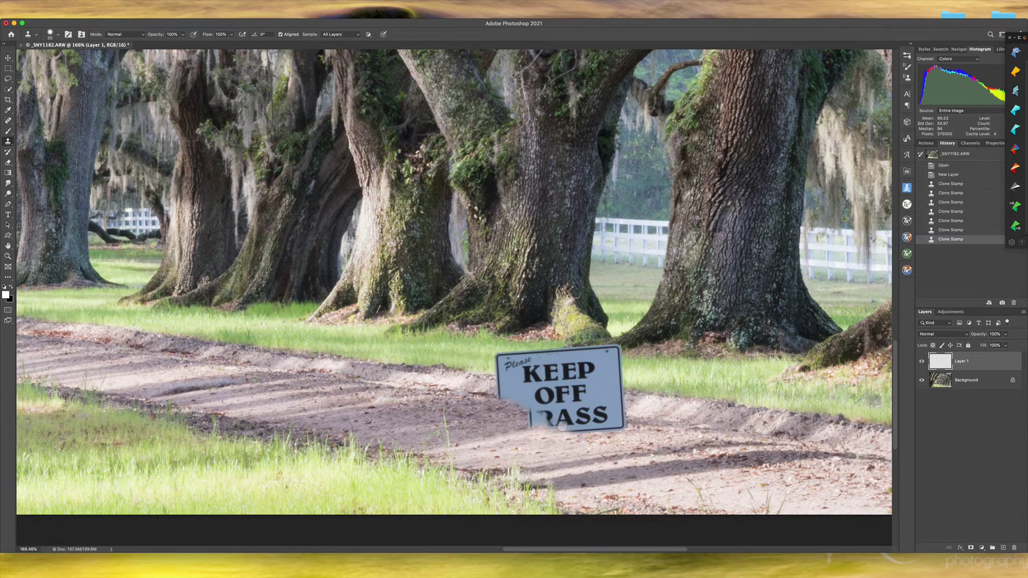
key("ctrl+z")
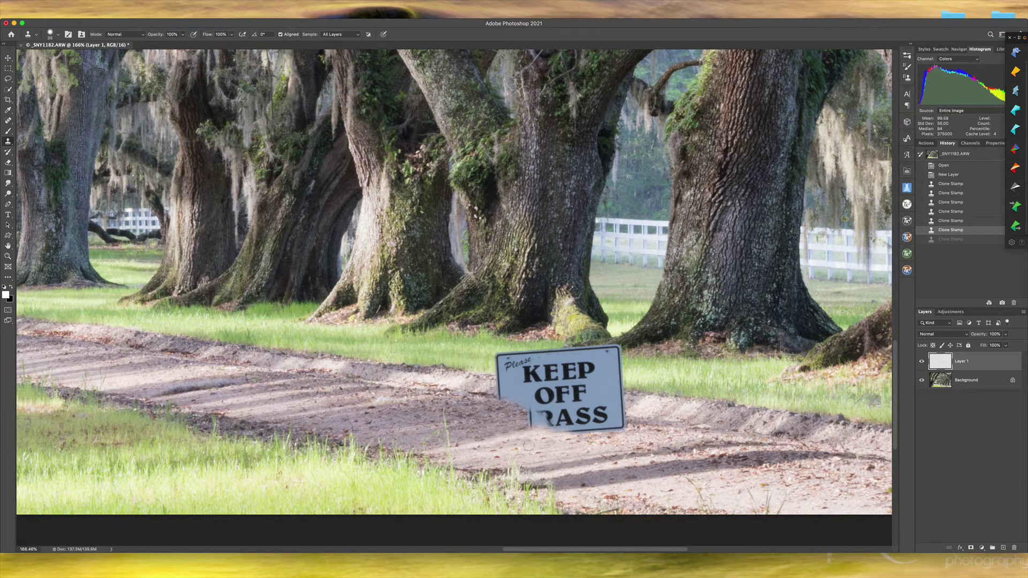
Extend the cloned road dirt over the lower-left part of the sign and along its bottom edge.
left_click(559, 440)
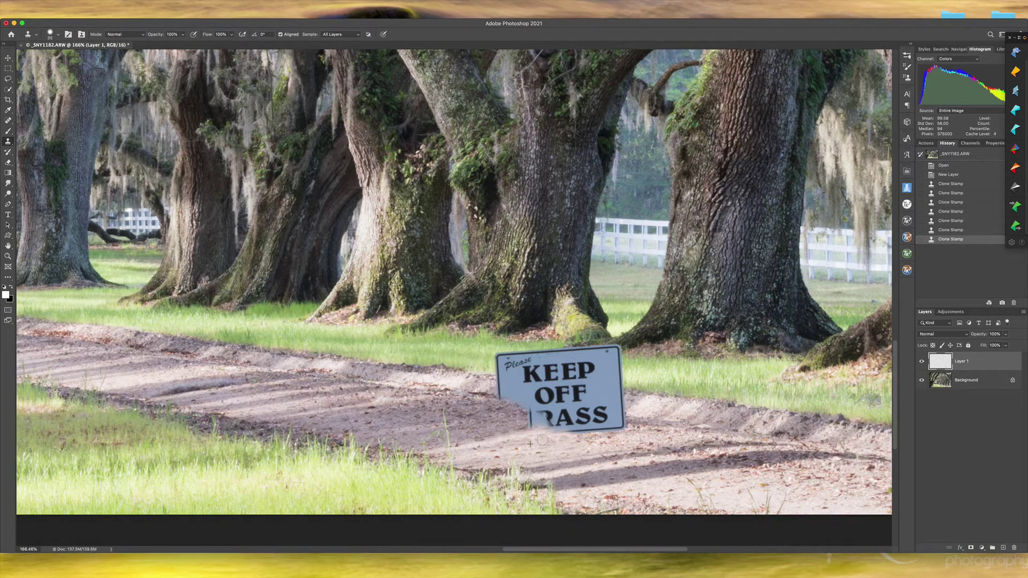
left_click(544, 441)
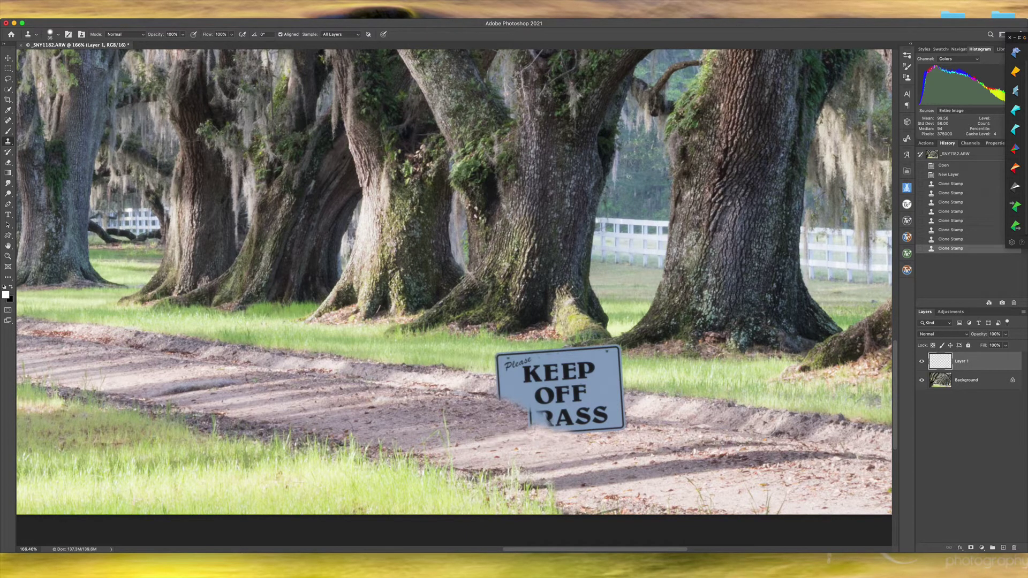
mouse_move(530, 423)
left_mouse_down()
mouse_move(554, 426)
mouse_move(511, 402)
left_mouse_up()
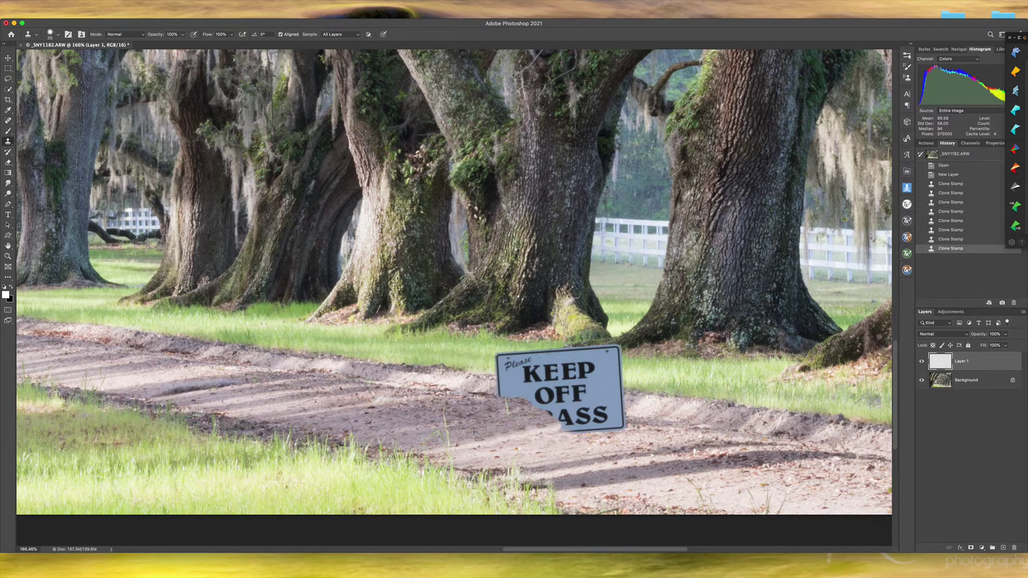
mouse_move(534, 419)
left_mouse_down()
mouse_move(573, 432)
mouse_move(542, 435)
mouse_move(586, 430)
mouse_move(546, 426)
left_mouse_up()
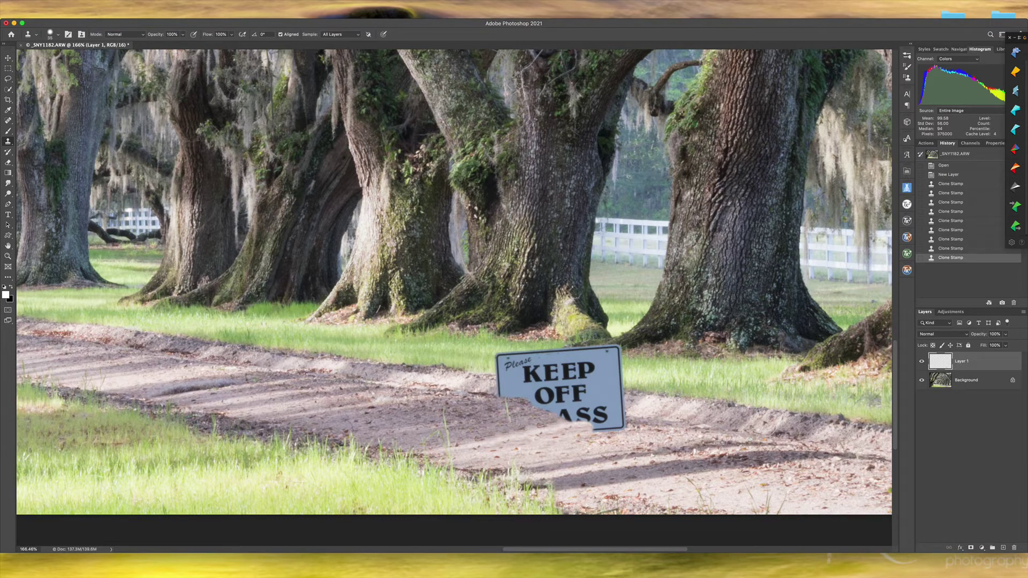
Blend the cloned dirt around and below the sign's lower edge with small Spot Healing Brush touches.
key("j")
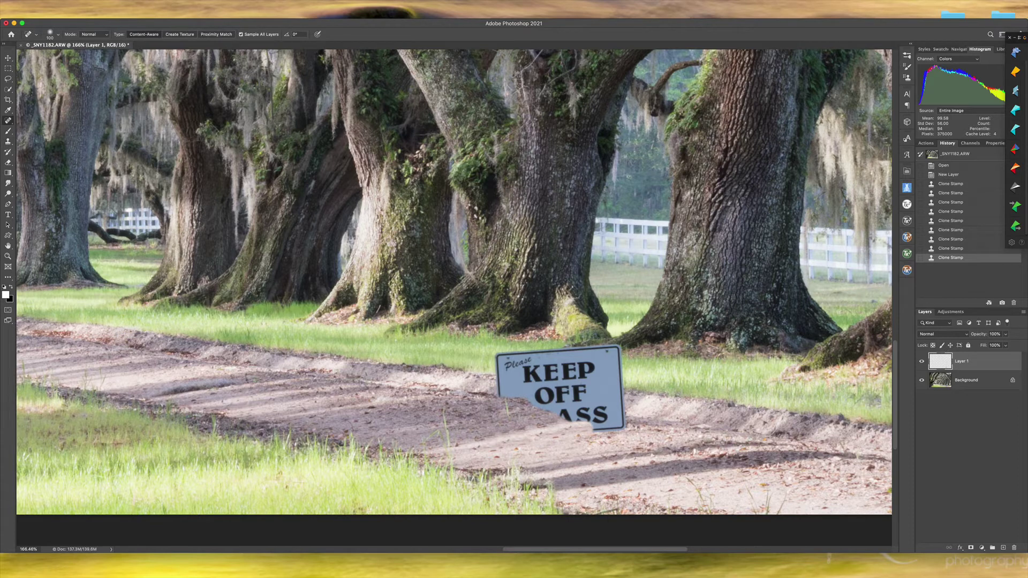
key("bracketright")
key("bracketright")
key("bracketright")
key("bracketleft")
key("bracketleft")
left_click(509, 415)
left_click(508, 405)
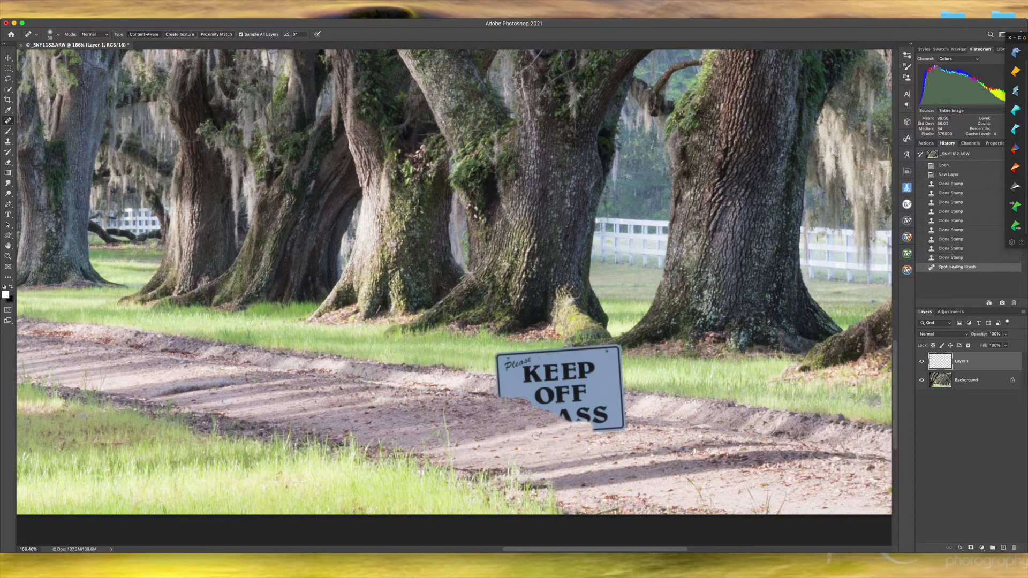
left_click(517, 449)
left_click(555, 437)
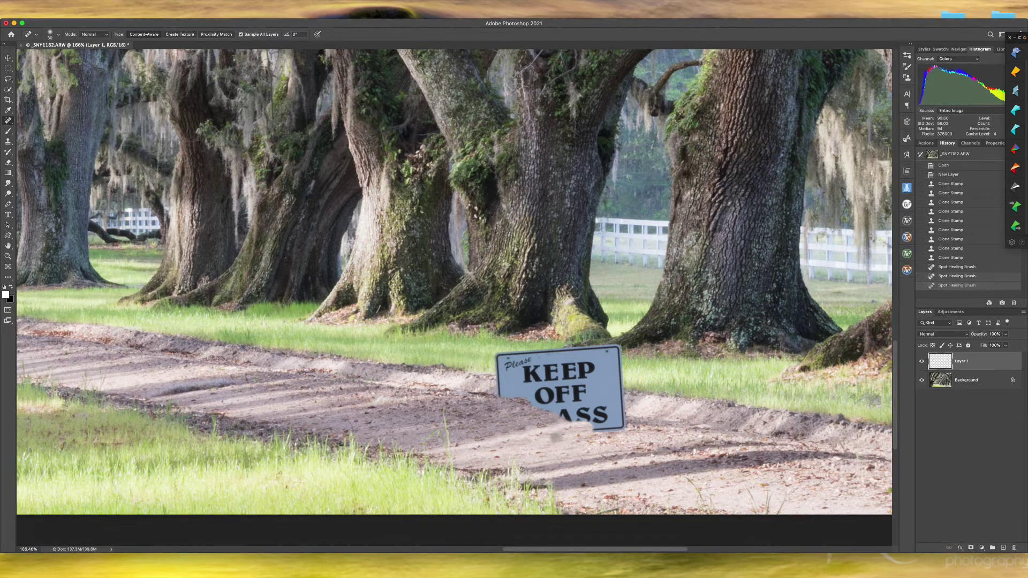
left_click(540, 435)
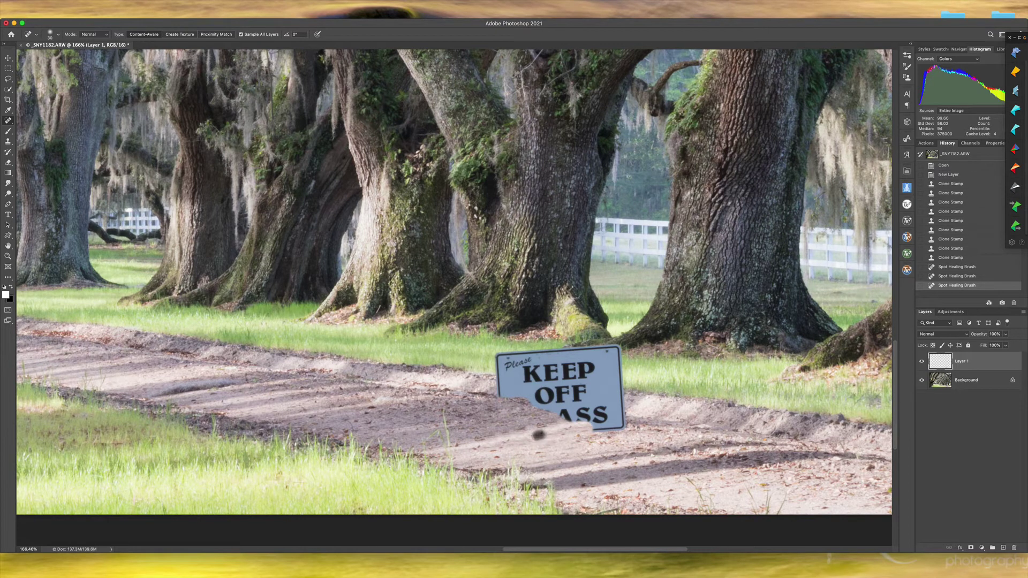
left_click(579, 436)
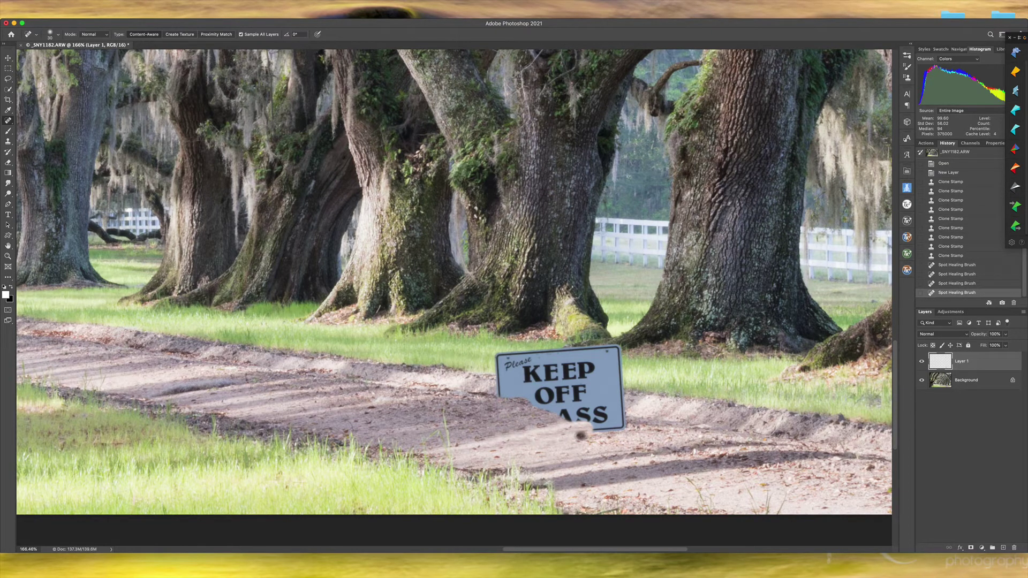
left_click(567, 428)
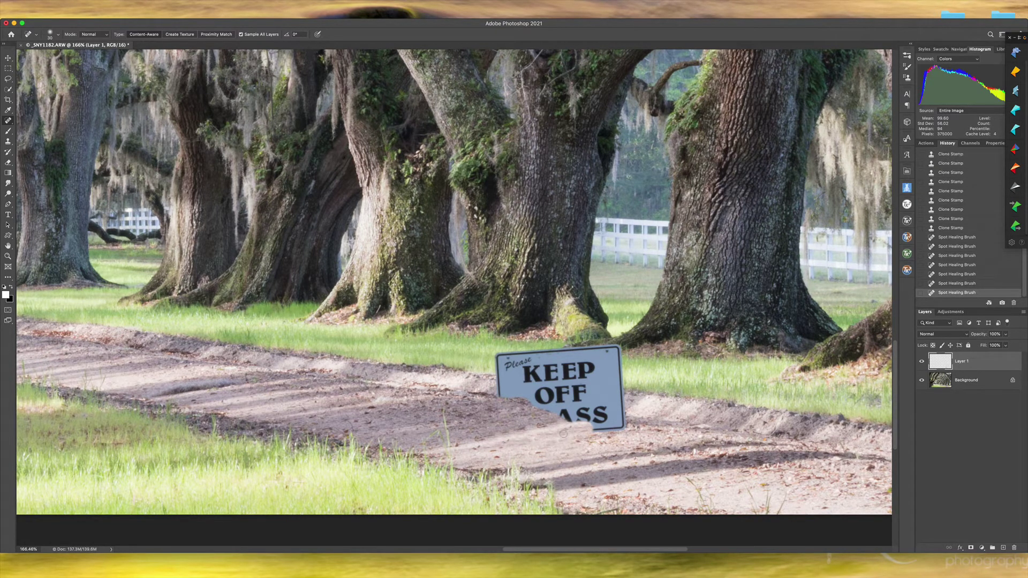
left_click(538, 452)
left_click(538, 453)
left_click(540, 453)
mouse_move(546, 427)
left_mouse_down()
mouse_move(534, 427)
mouse_move(551, 428)
left_mouse_up()
Clone grass over the sign's upper right edge and its upper-left corner, undoing the stroke along the top edge.
key("s")
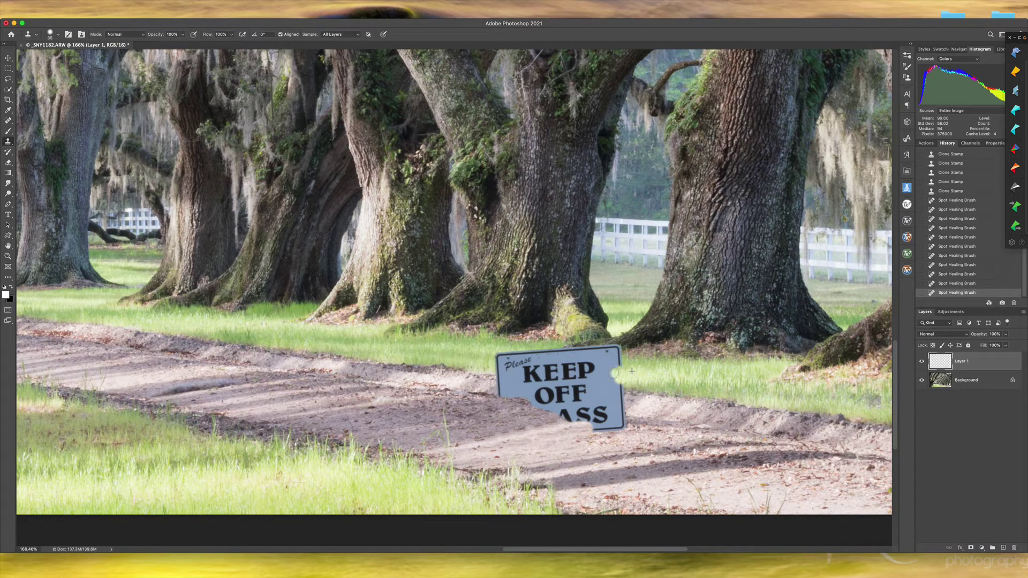
left_click_drag(615, 374, 621, 375)
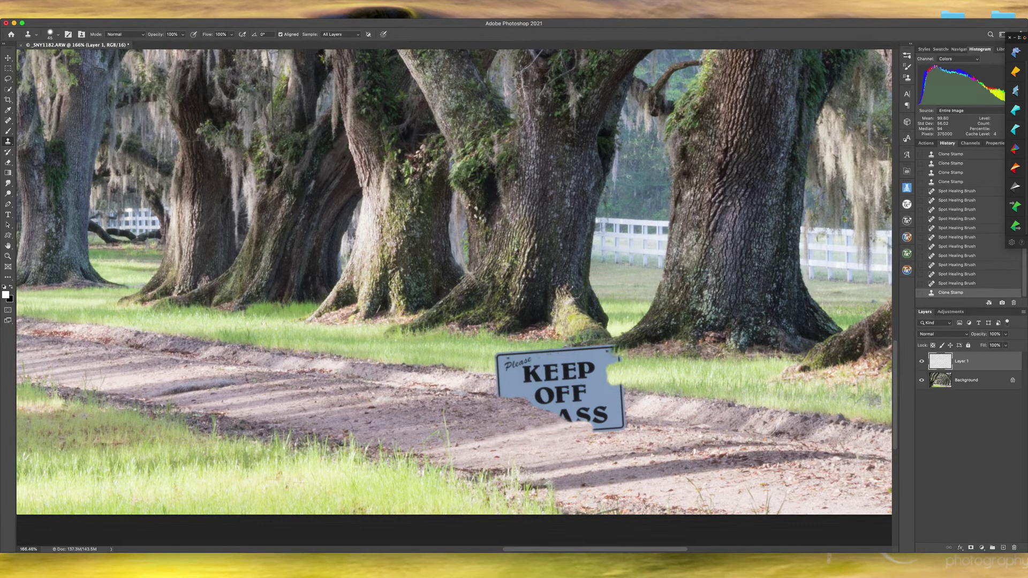
mouse_move(604, 350)
left_mouse_down()
mouse_move(580, 347)
mouse_move(616, 356)
mouse_move(555, 352)
mouse_move(569, 351)
left_mouse_up()
key("super+z")
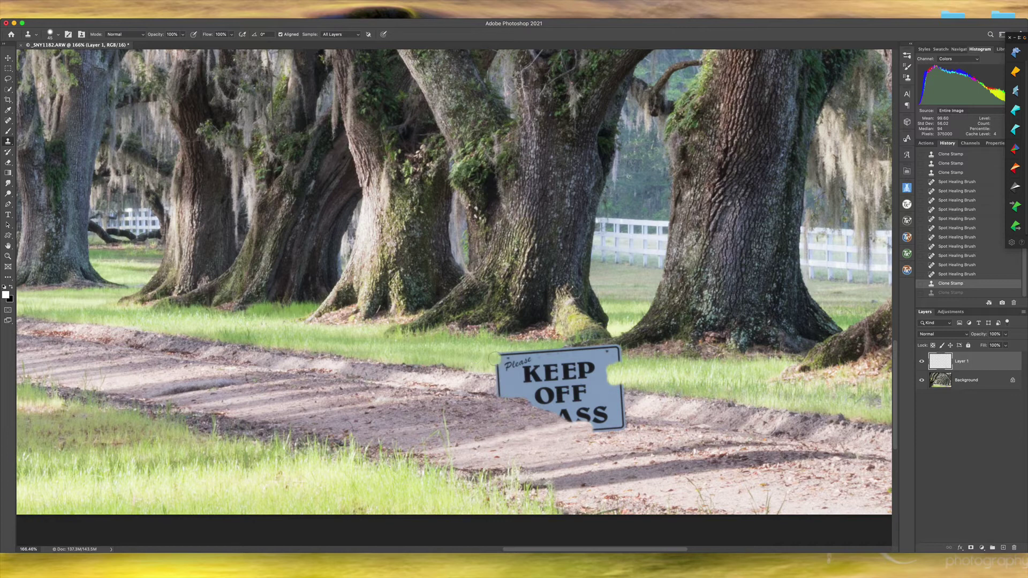
mouse_move(505, 358)
left_mouse_down()
mouse_move(501, 366)
mouse_move(531, 359)
left_mouse_up()
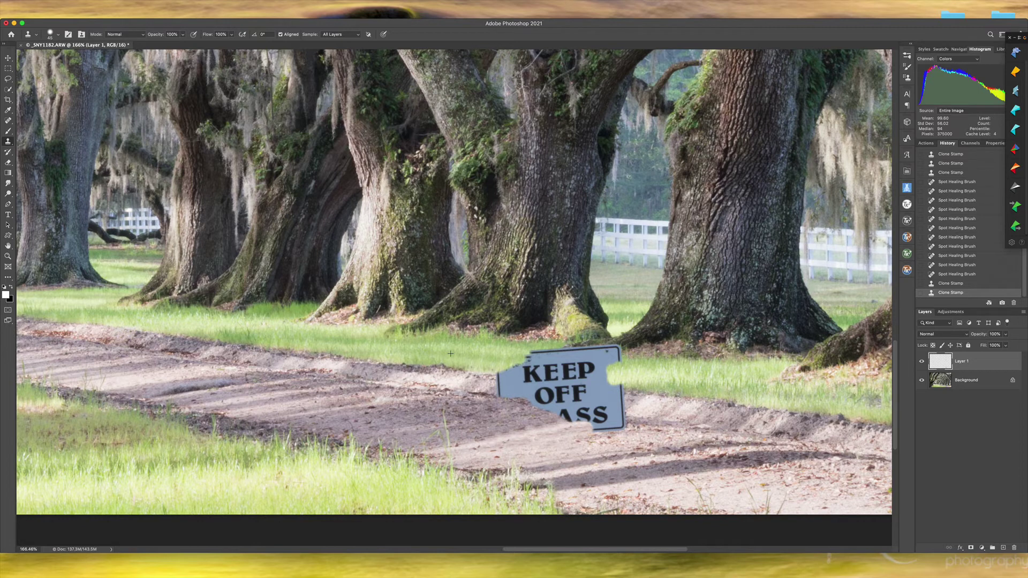
left_click_drag(527, 360, 498, 368)
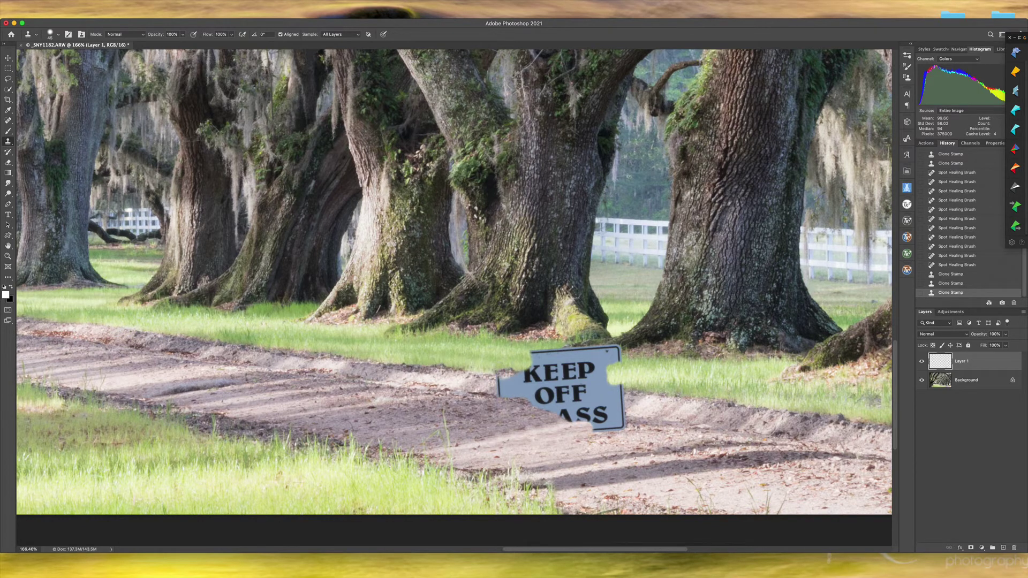
Undo the last clone stroke, and clone tree root and grass over the remaining strip of the sign's upper edge.
key("super+z")
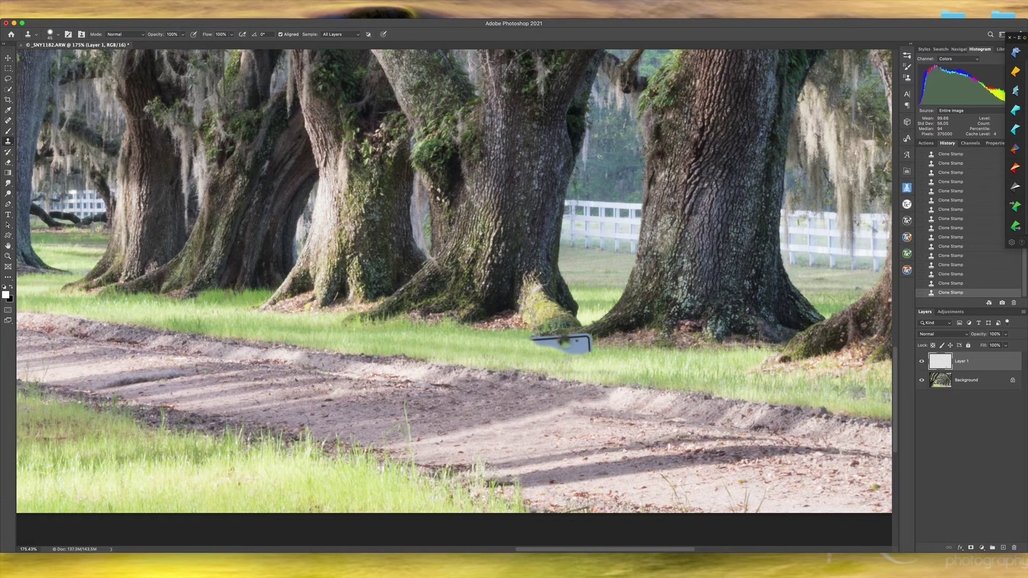
mouse_move(566, 343)
left_mouse_down()
mouse_move(586, 338)
mouse_move(569, 335)
left_mouse_up()
left_click_drag(557, 335, 542, 336)
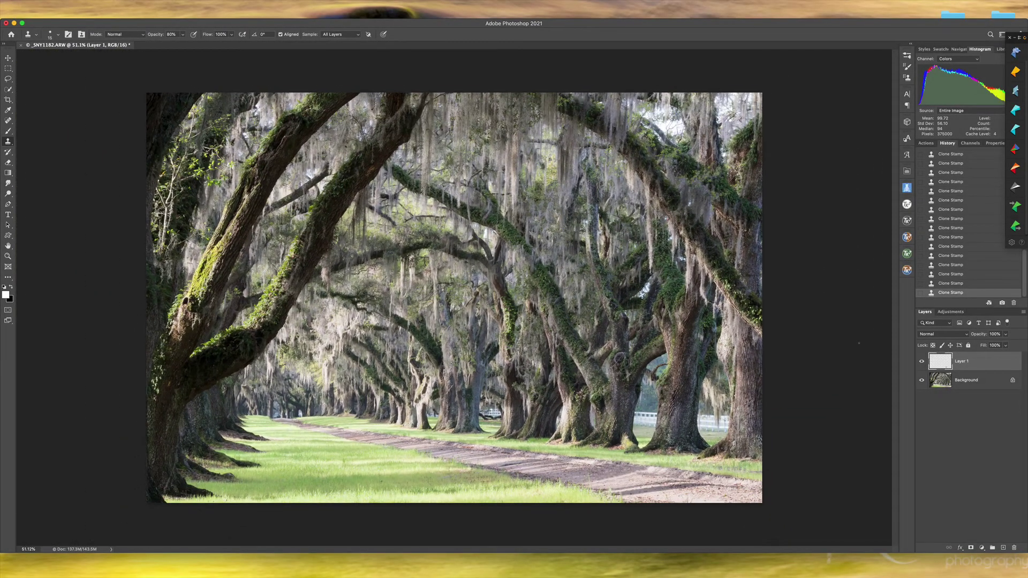
Hide and show Layer 1 again to compare the photo before and after the sign removal.
left_click(922, 362)
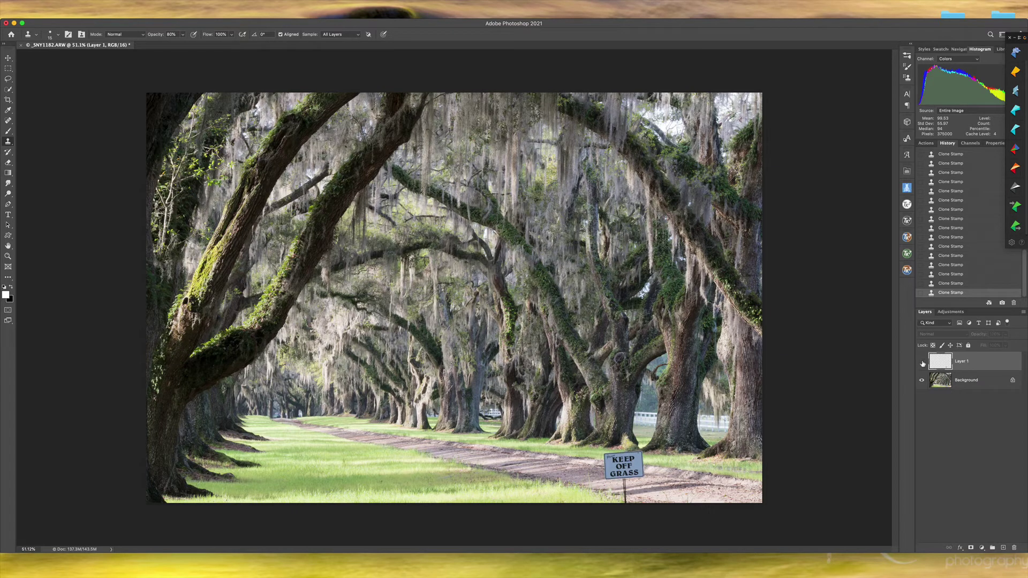
left_click(922, 362)
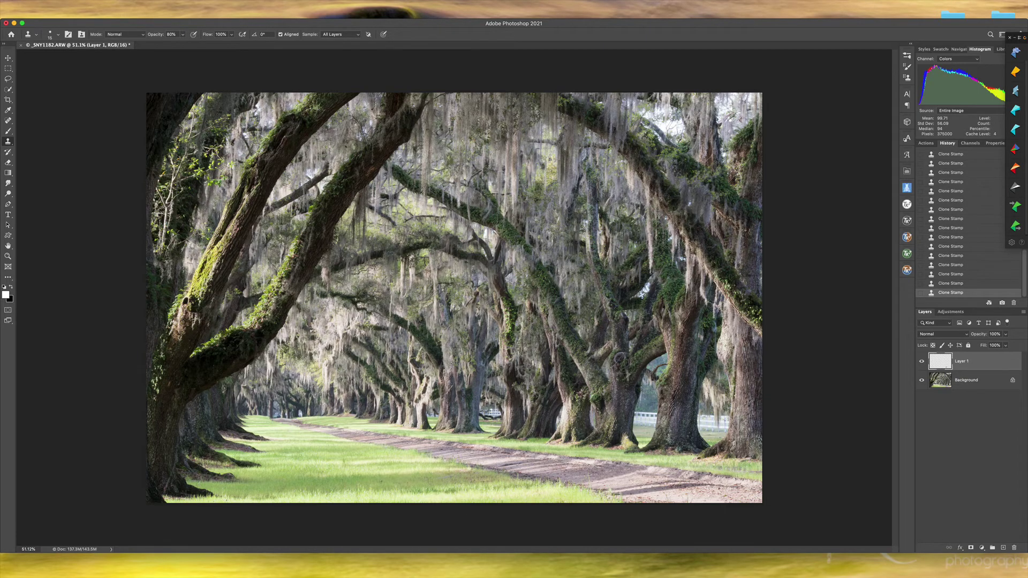
Enlarge the Clone Stamp brush for retouching the foreground grass beside the road.
scroll(454, 298, "up", 5)
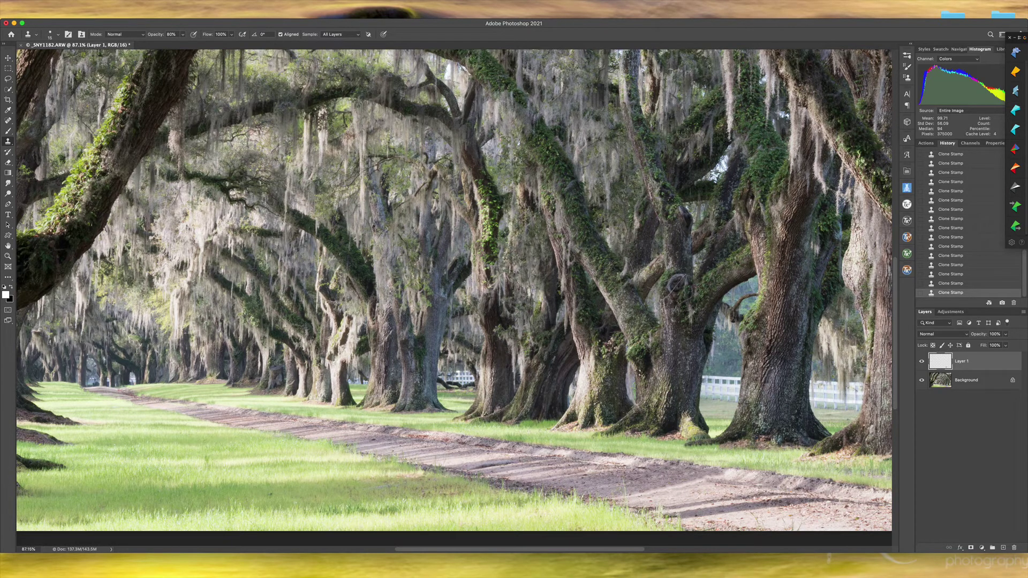
scroll(454, 289, "left", 6)
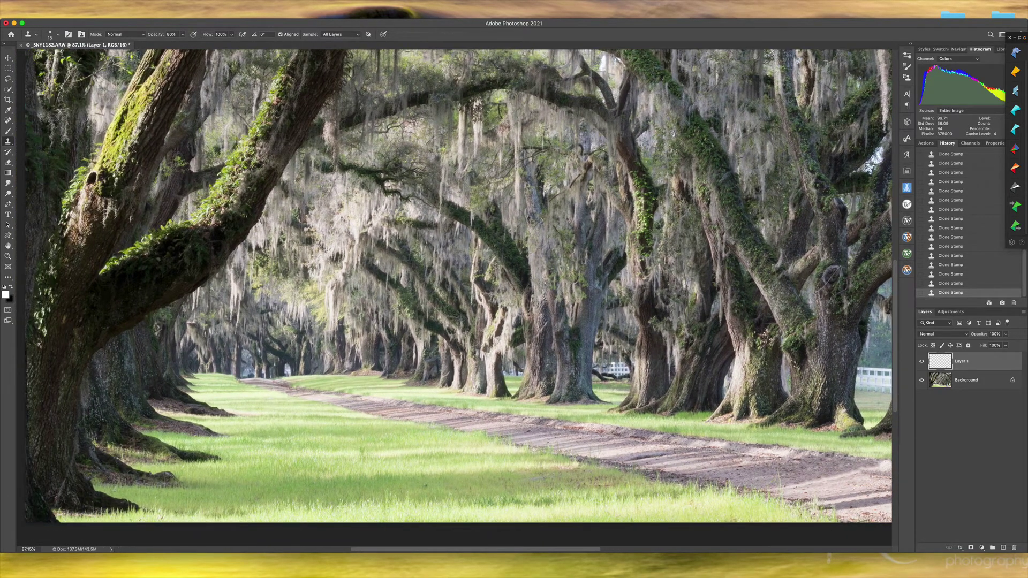
scroll(454, 289, "up", 3)
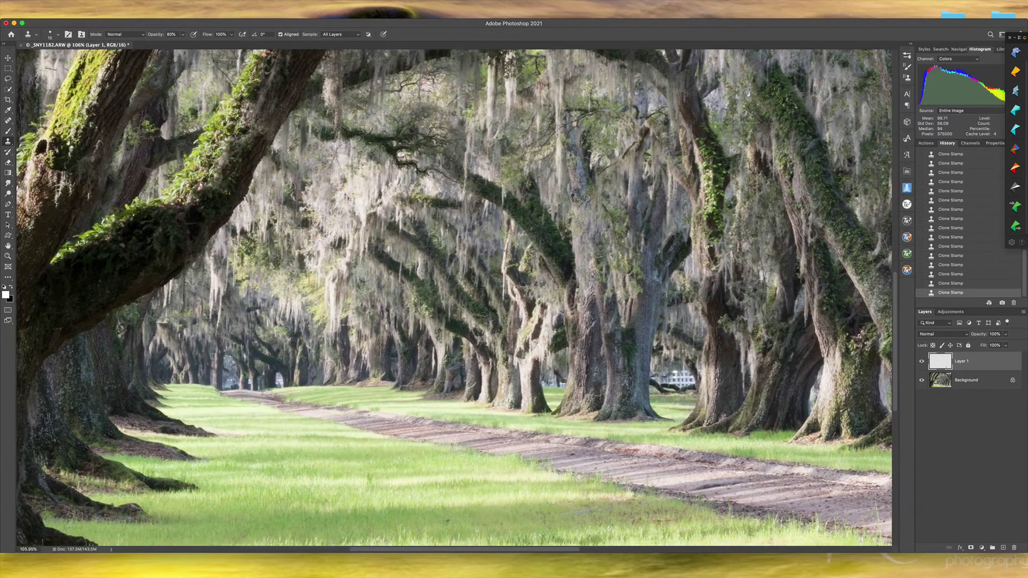
scroll(454, 297, "left", 3)
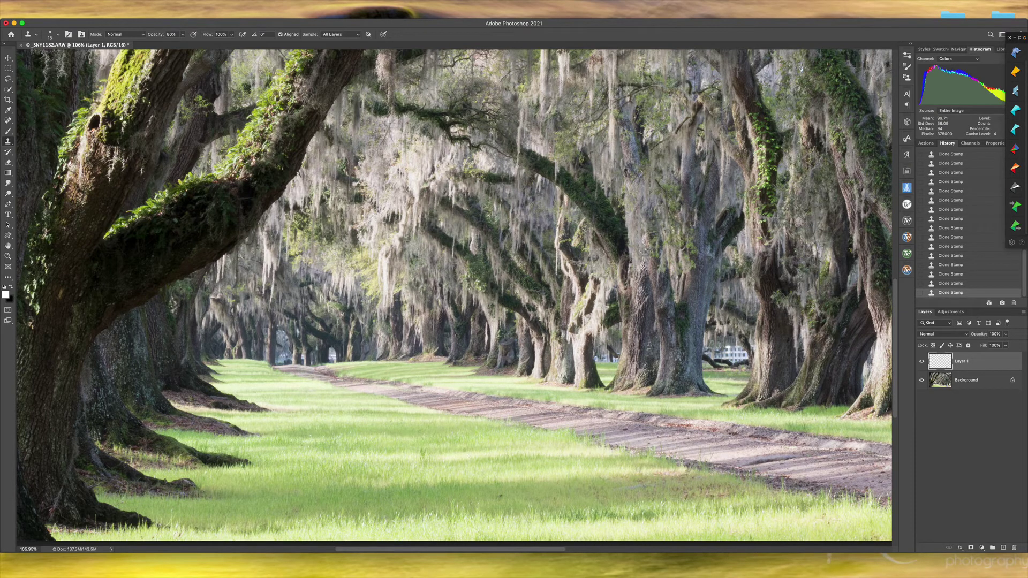
key("z")
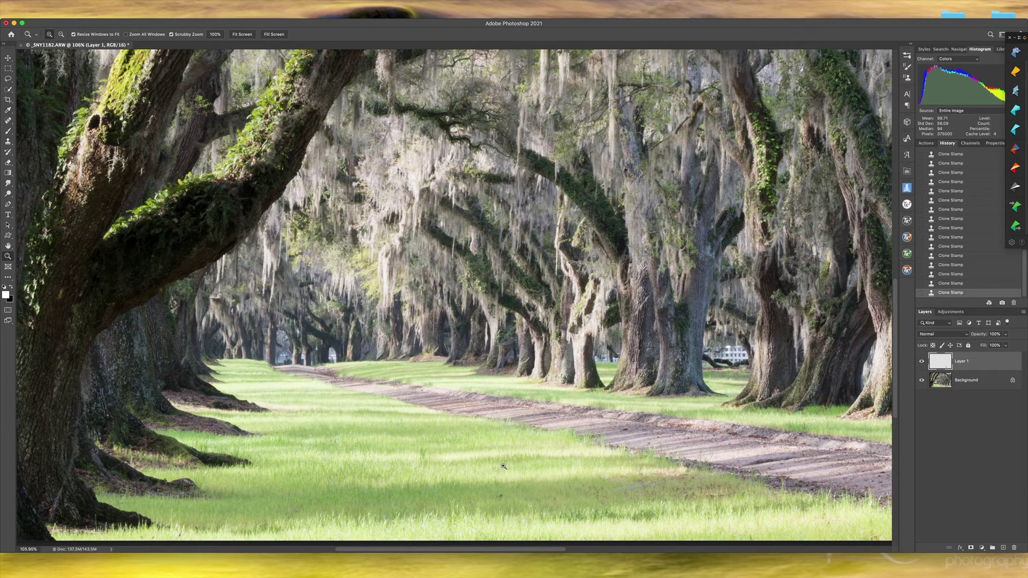
key("s")
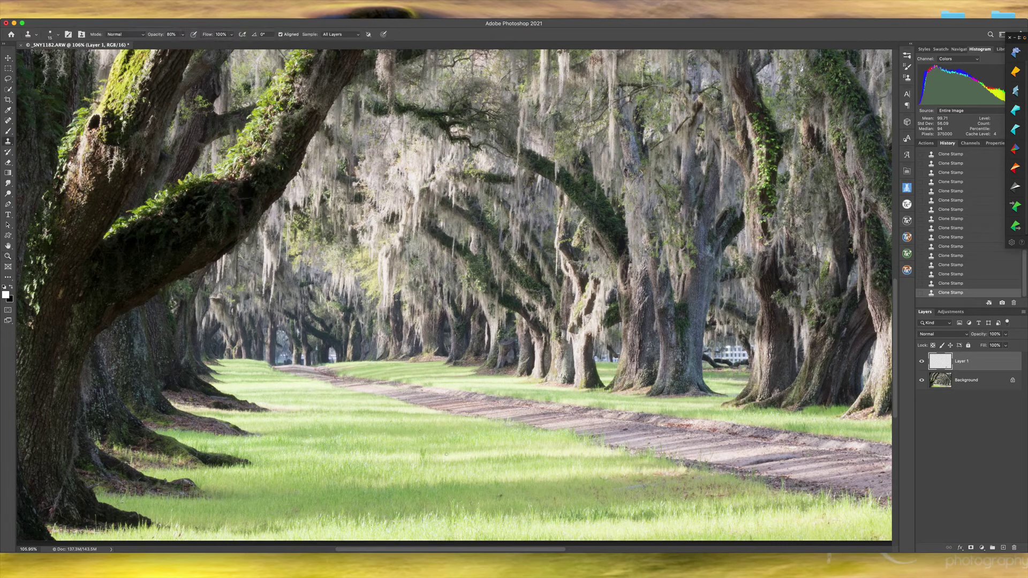
key("bracketright")
key("bracketright")
key("bracketright")
key("bracketright")
key("bracketright")
key("bracketright")
key("bracketright")
key("bracketright")
key("bracketright")
Try cloning a darker grass patch onto the bright foreground grass at 100% opacity, and undo the stroke.
left_click(452, 458)
key("0")
left_click_drag(453, 456, 474, 457)
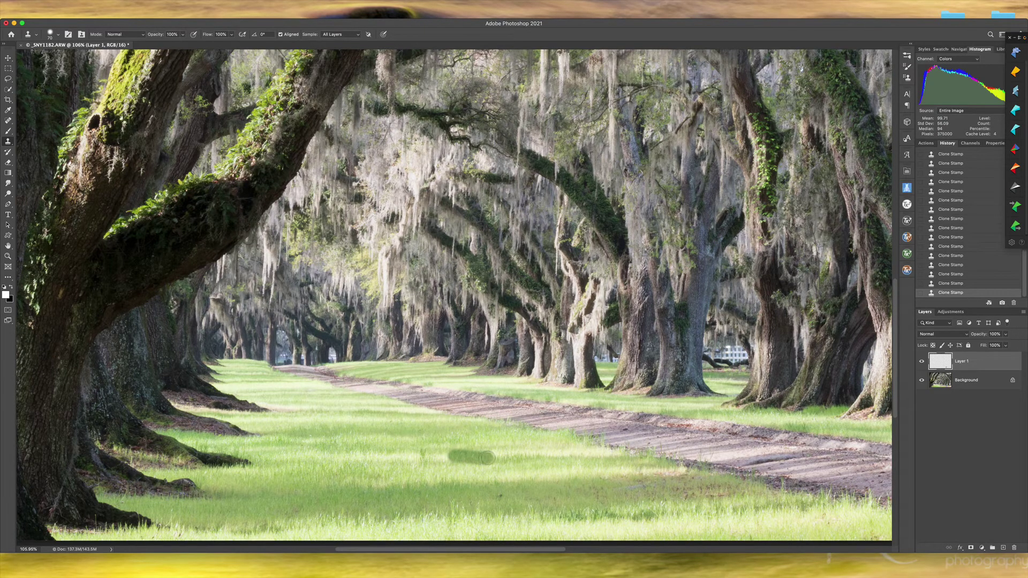
key("super+z")
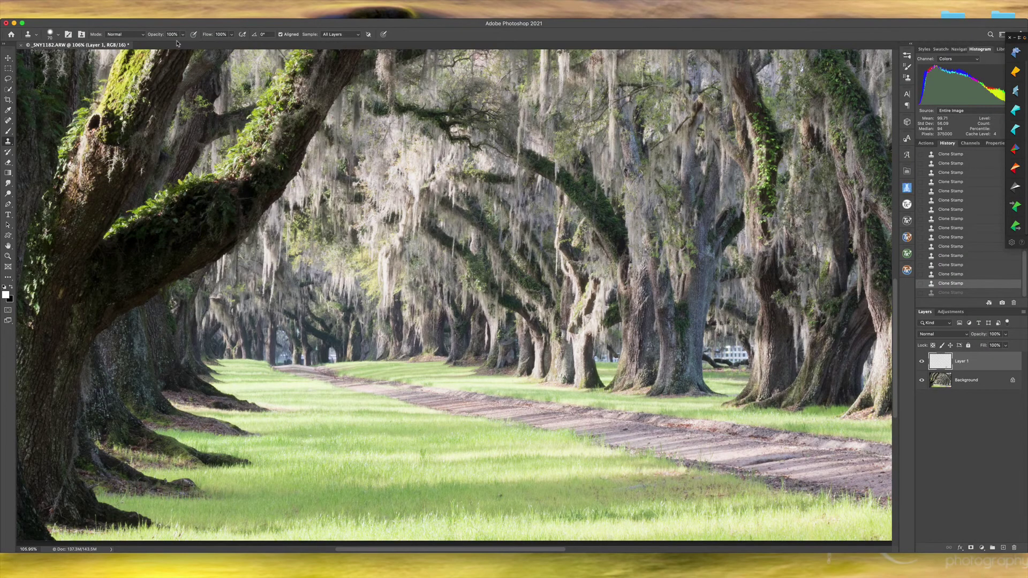
Clone subtly over the bright foreground grass at 20% opacity with a 45 px Clone Stamp brush of lowered hardness.
key("2")
mouse_move(453, 457)
left_mouse_down()
mouse_move(608, 455)
mouse_move(349, 456)
left_mouse_up()
key("bracketleft")
key("bracketleft")
key("bracketleft")
right_click(463, 456)
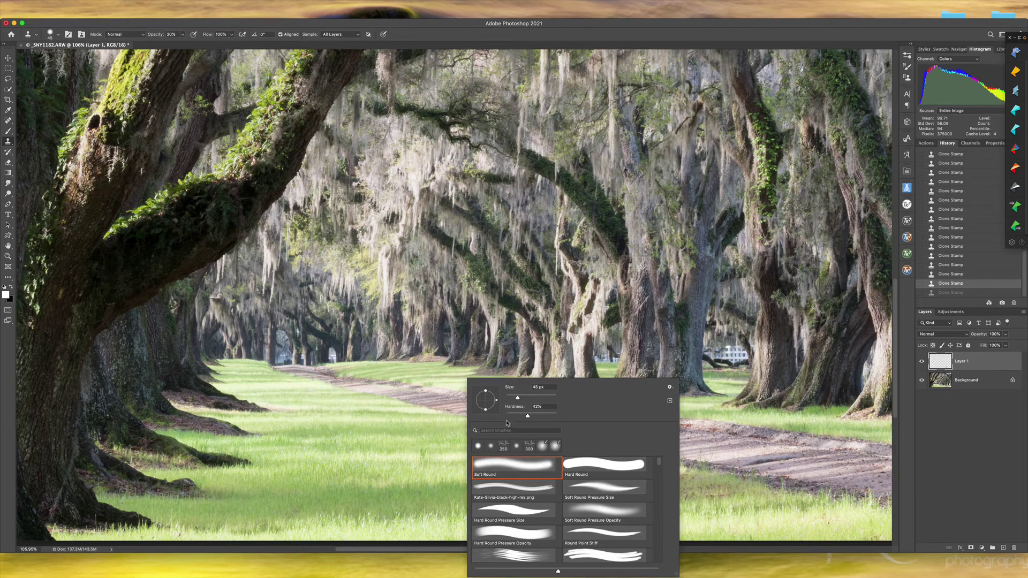
left_click_drag(509, 416, 509, 416)
left_click(449, 460)
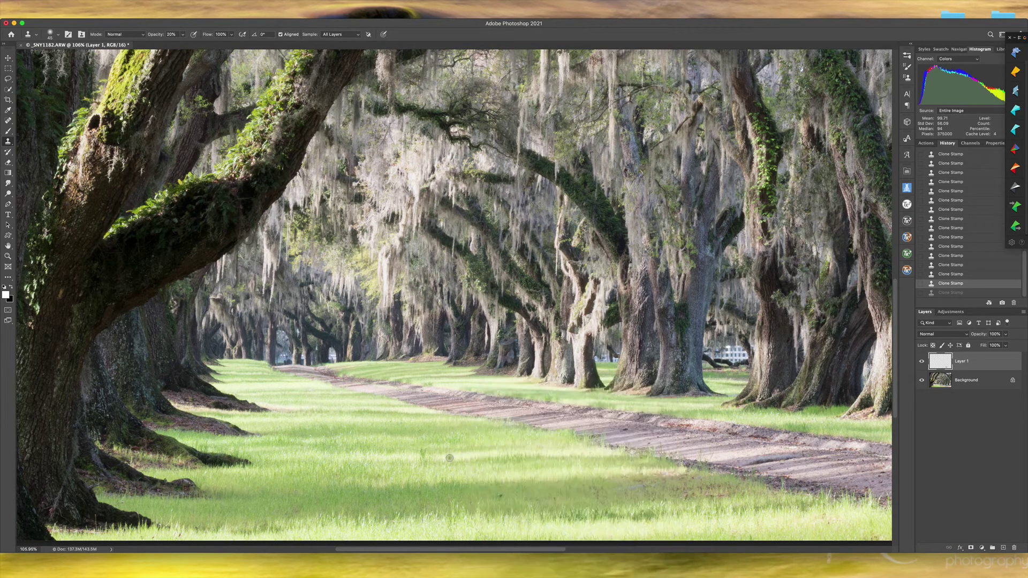
mouse_move(464, 457)
left_mouse_down()
mouse_move(607, 455)
mouse_move(303, 458)
mouse_move(477, 456)
left_mouse_up()
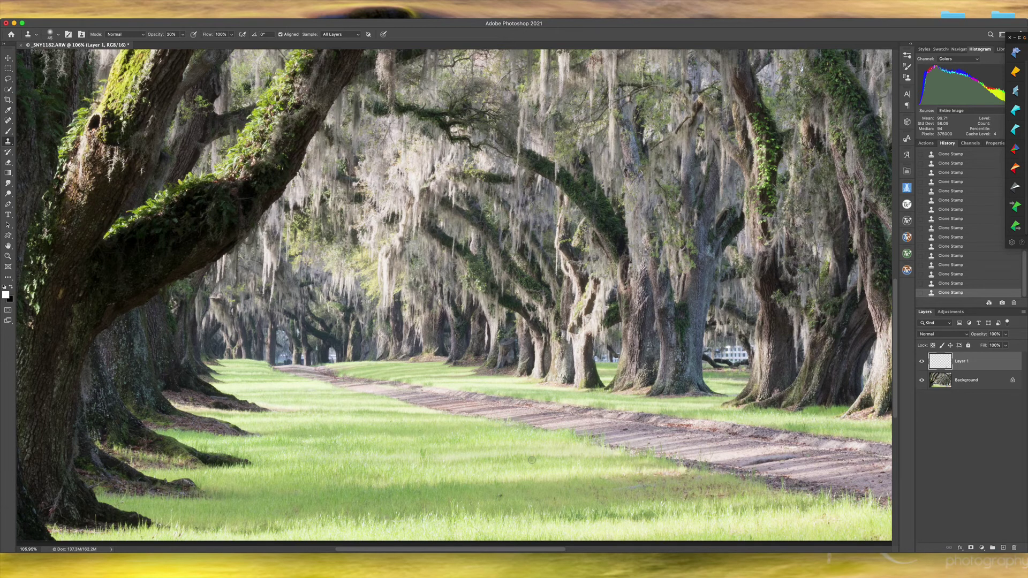
Compare the full photo before and after retouching by switching Layer 1's visibility off and on several times.
scroll(532, 460, "down", 6)
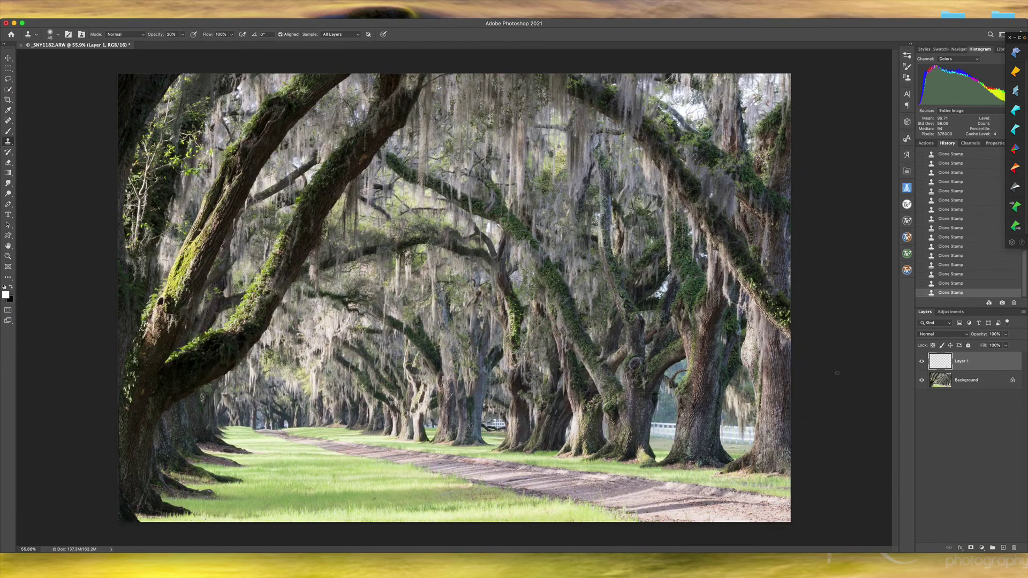
left_click(922, 363)
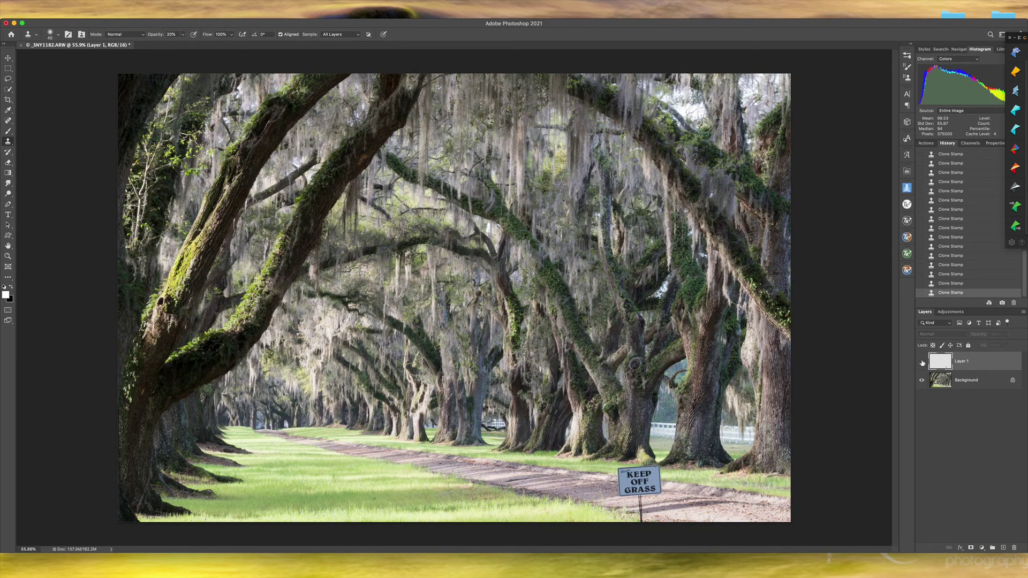
left_click(922, 363)
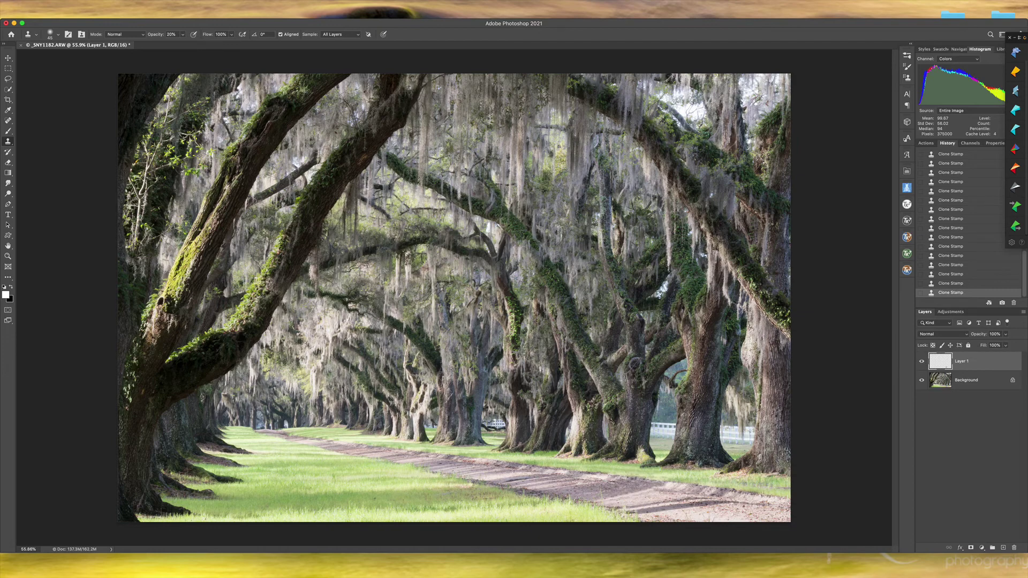
key("z")
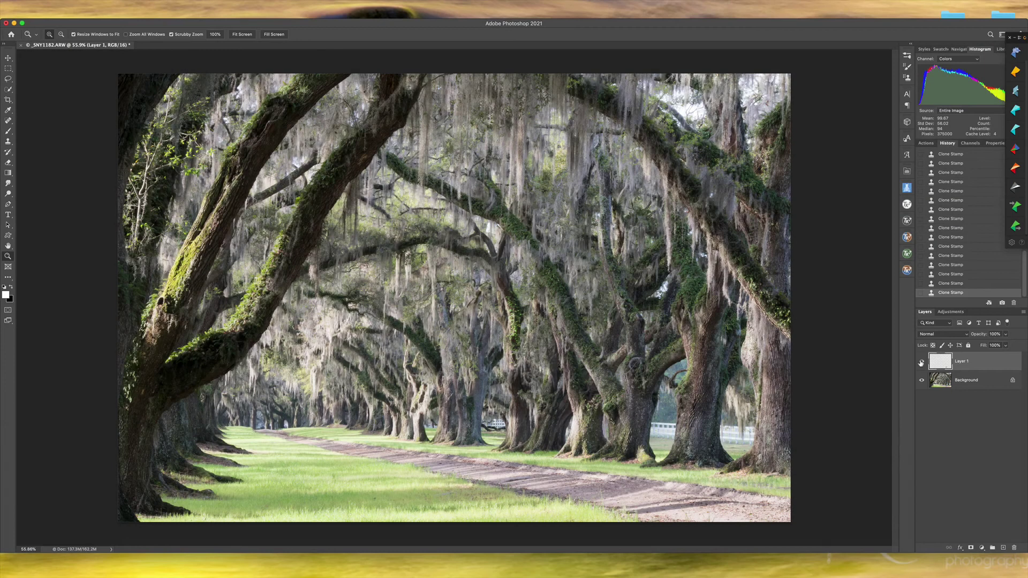
left_click(922, 363)
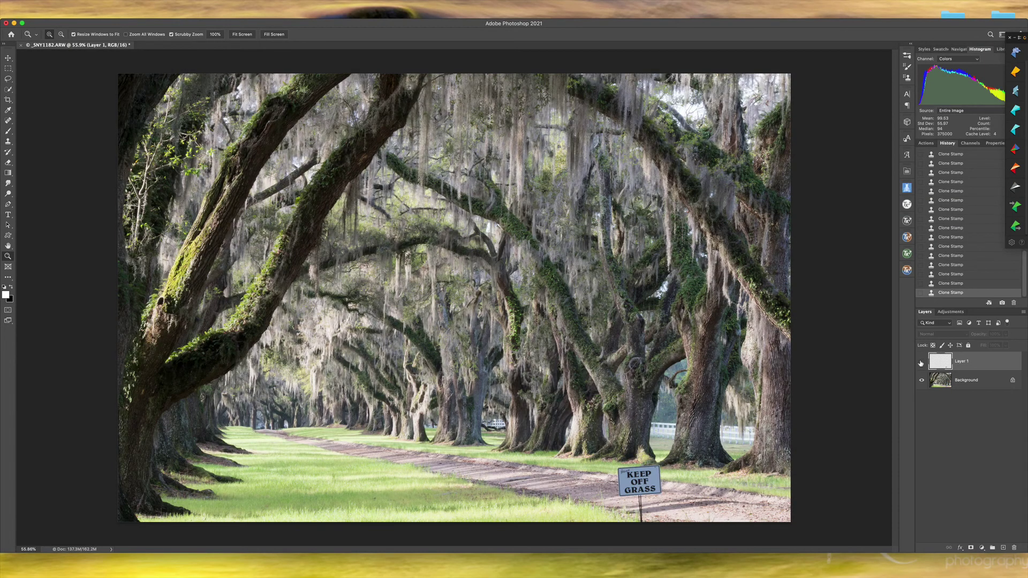
left_click(921, 363)
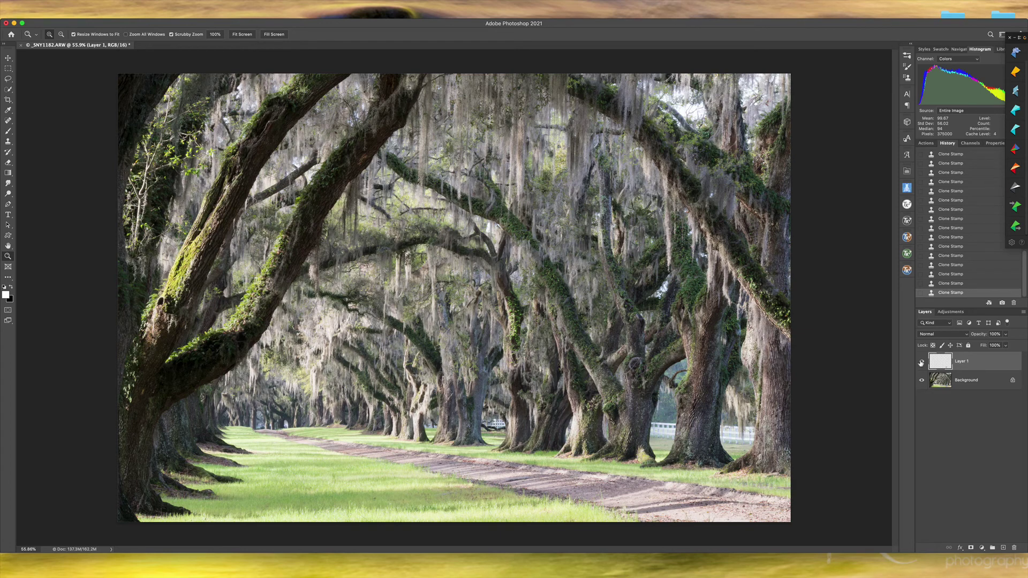
left_click(922, 362)
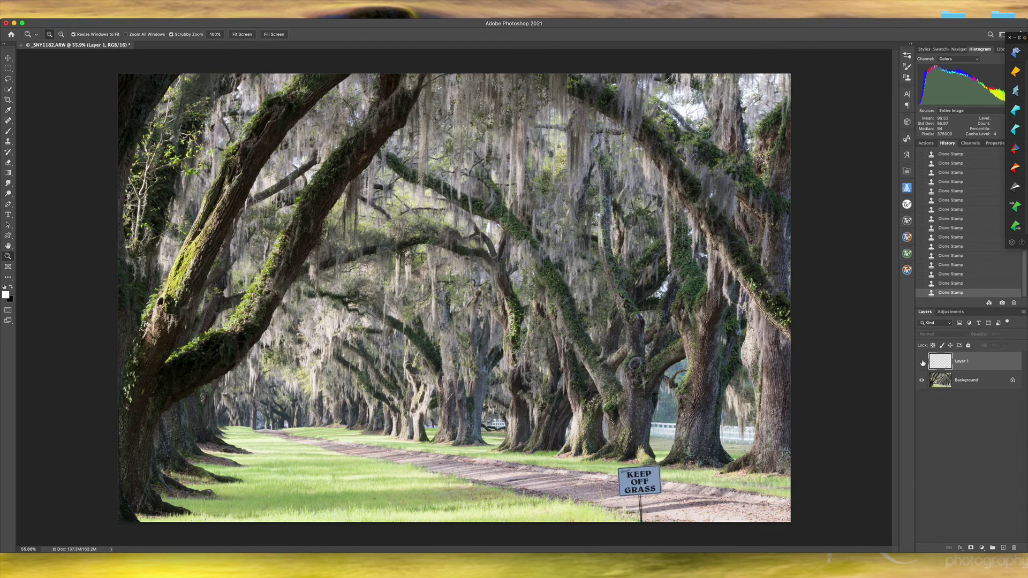
left_click(923, 362)
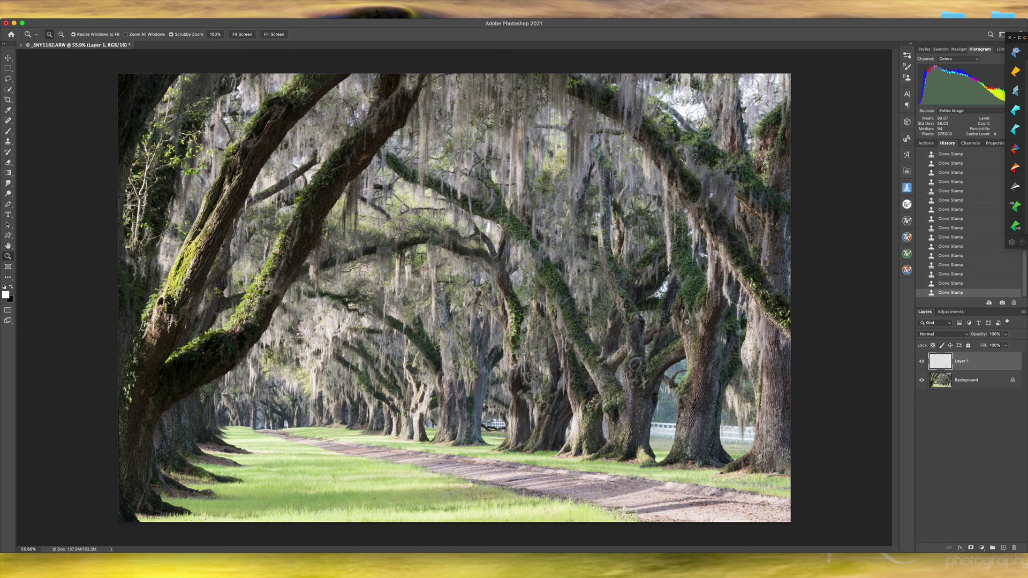